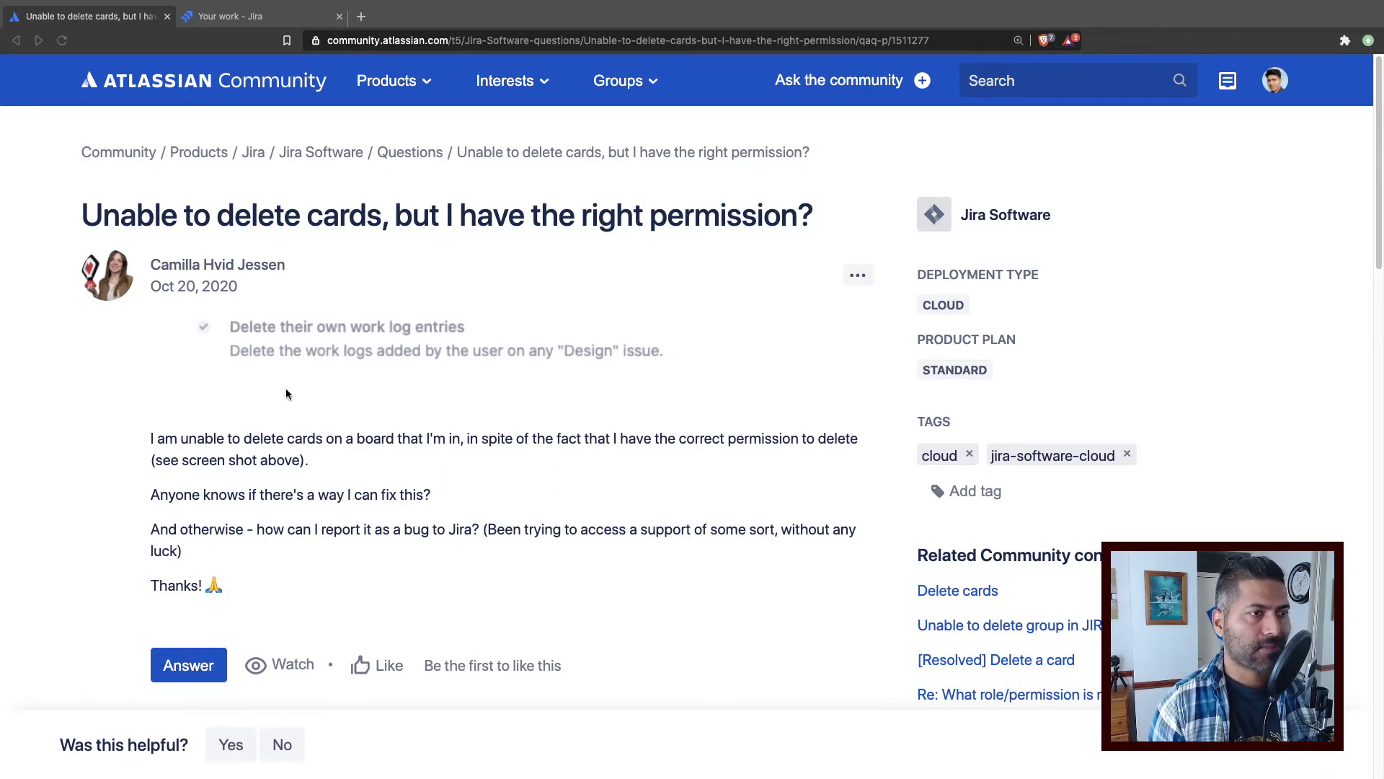
# - From Jira's quick search for 'per', open Permission schemes and view BT software scheme's permissions
pyautogui.scroll(-1, 286, 393)
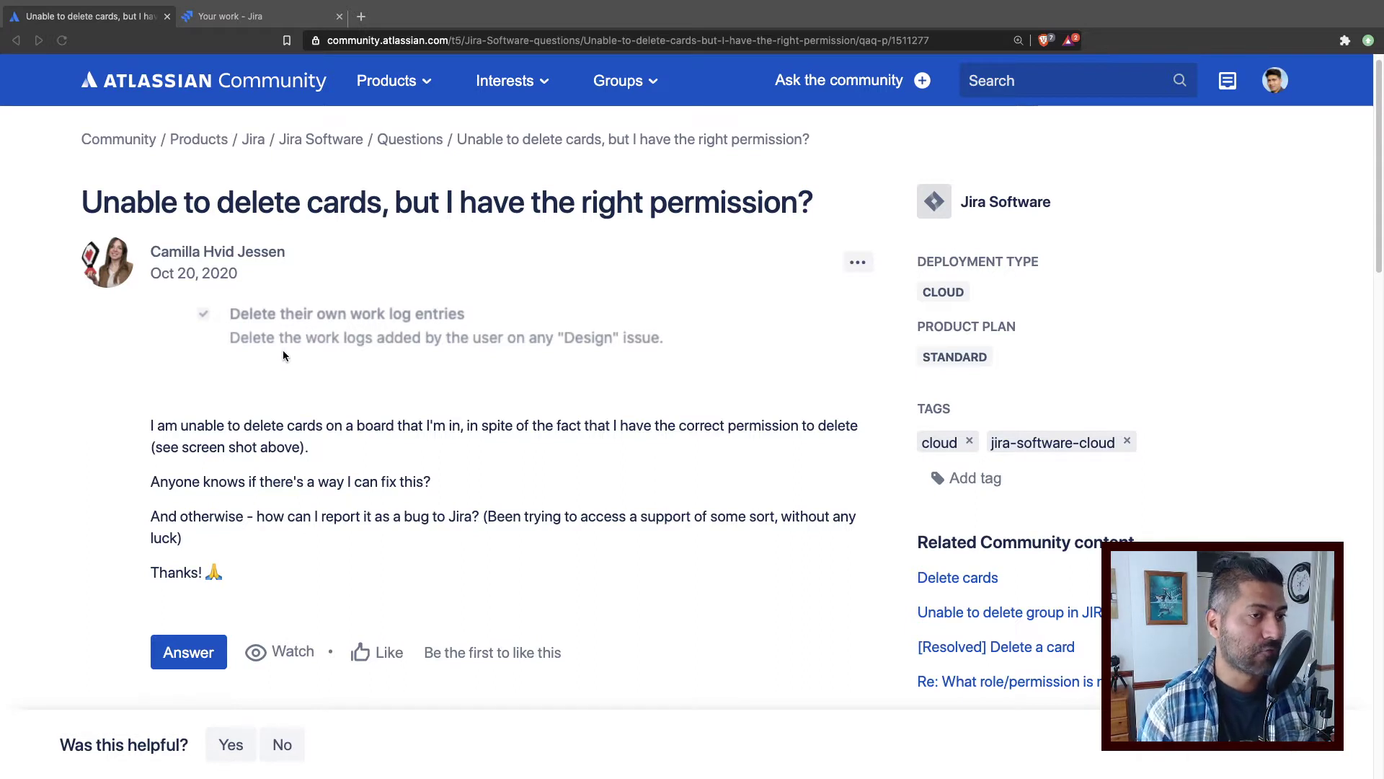
pyautogui.click(263, 23)
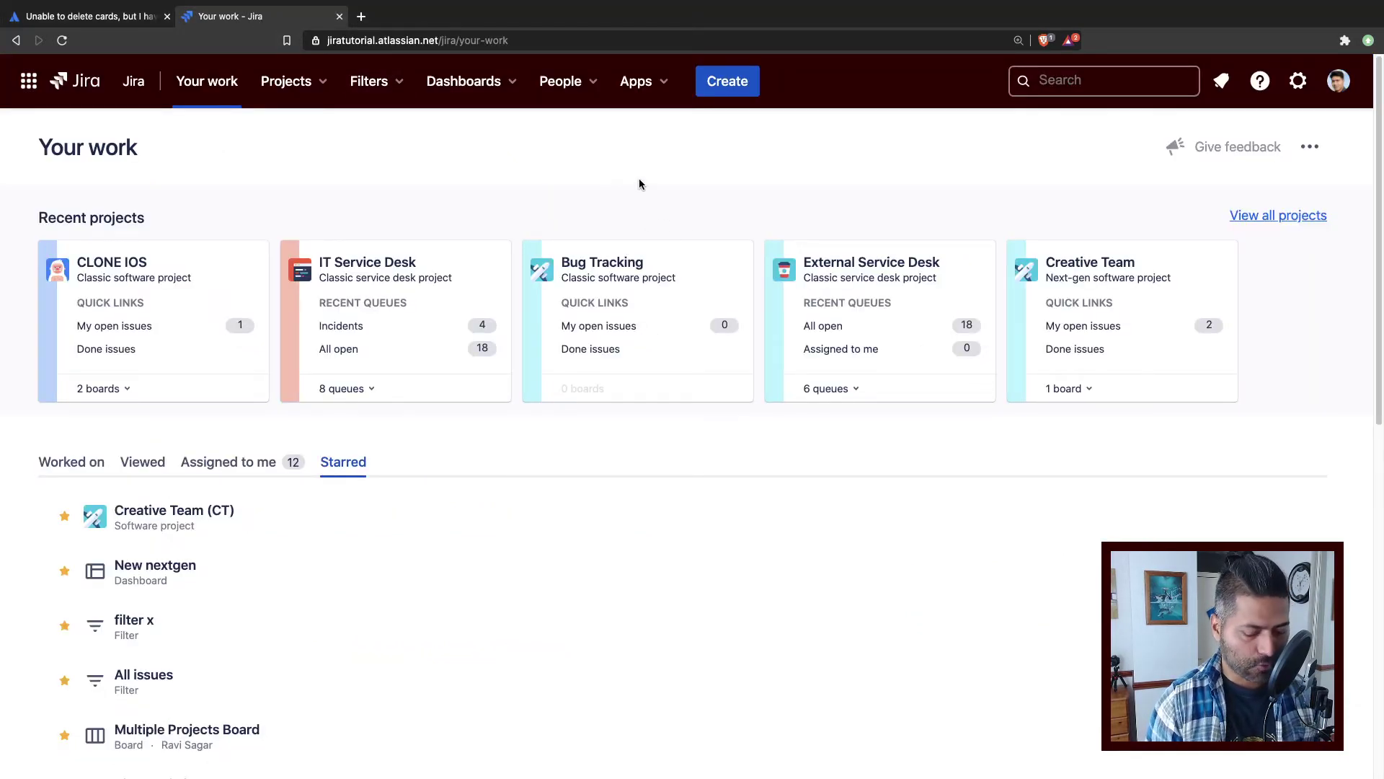
pyautogui.press('.')
pyautogui.write('per')
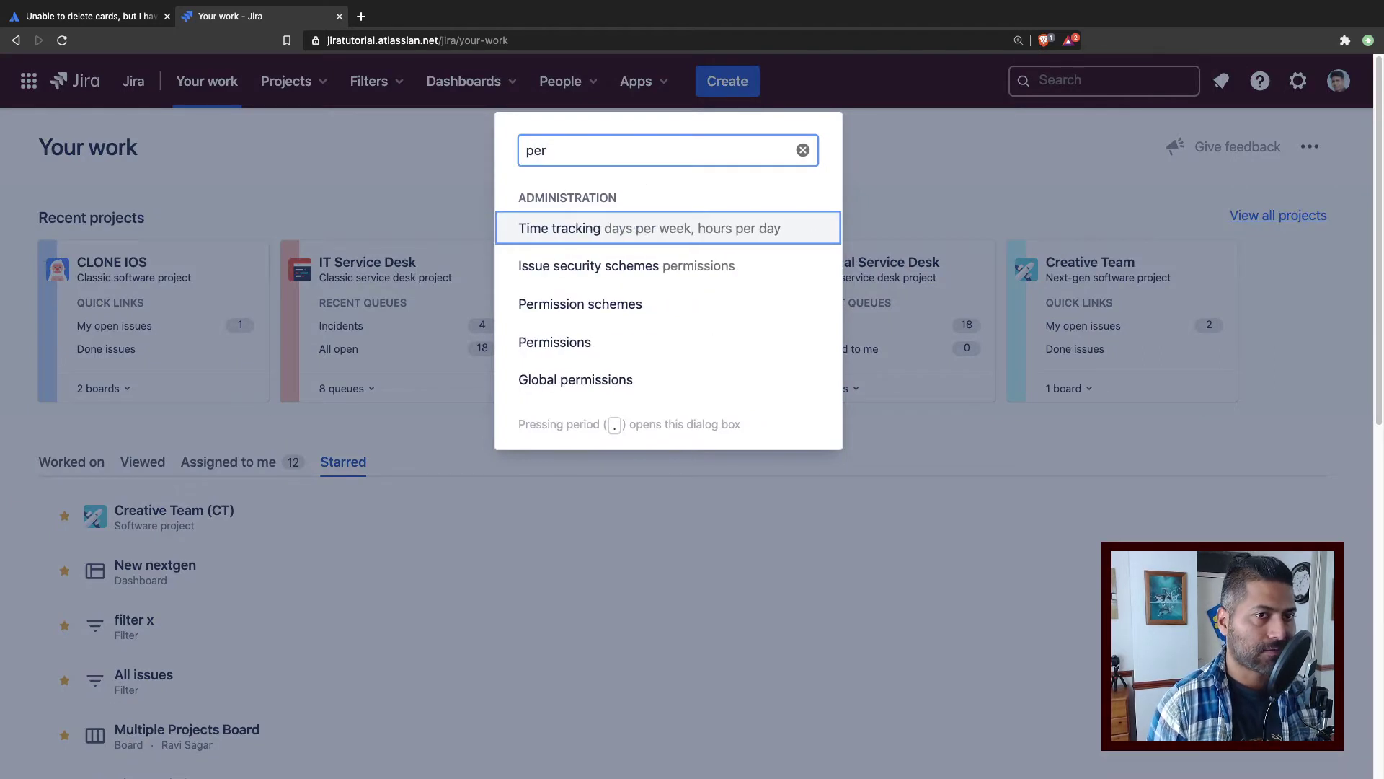
pyautogui.press('Down')
pyautogui.press('Down')
pyautogui.press('Return')
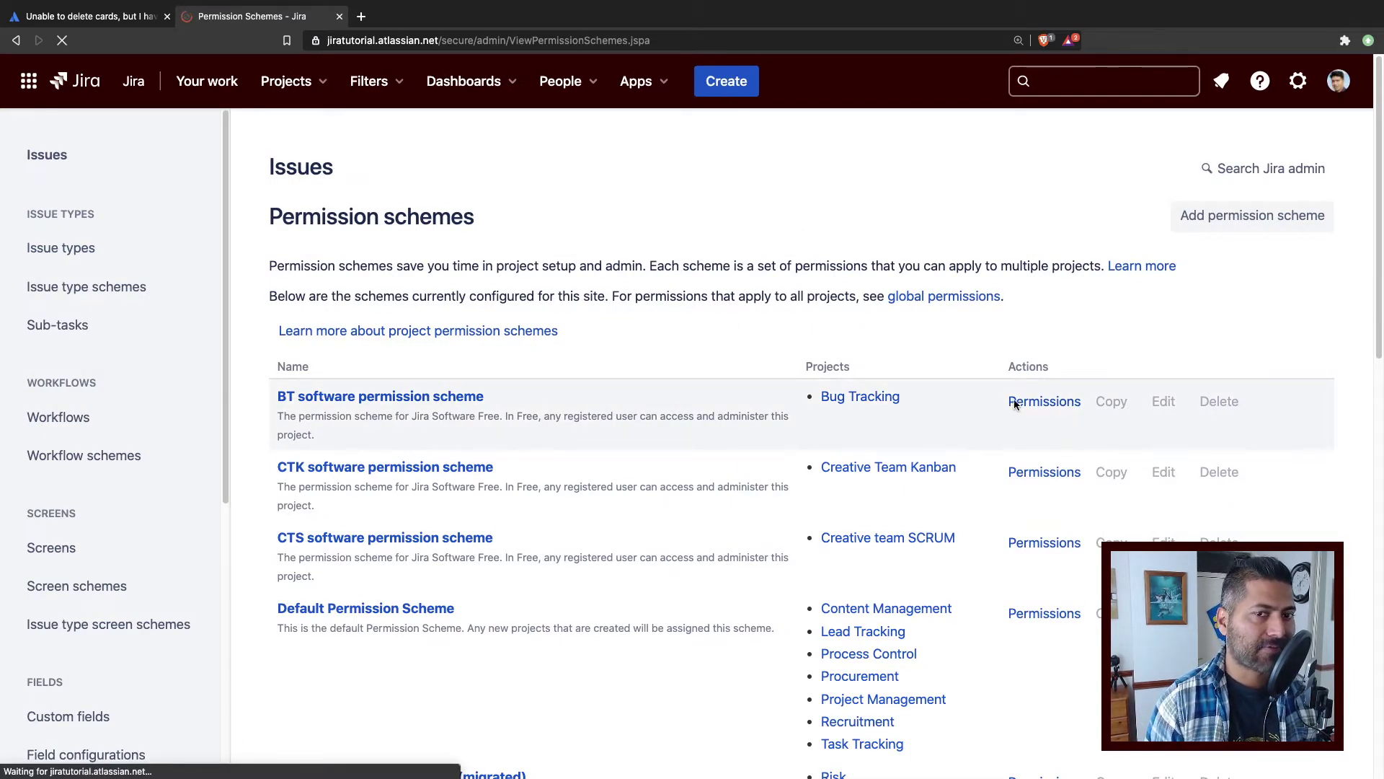
pyautogui.click(1035, 408)
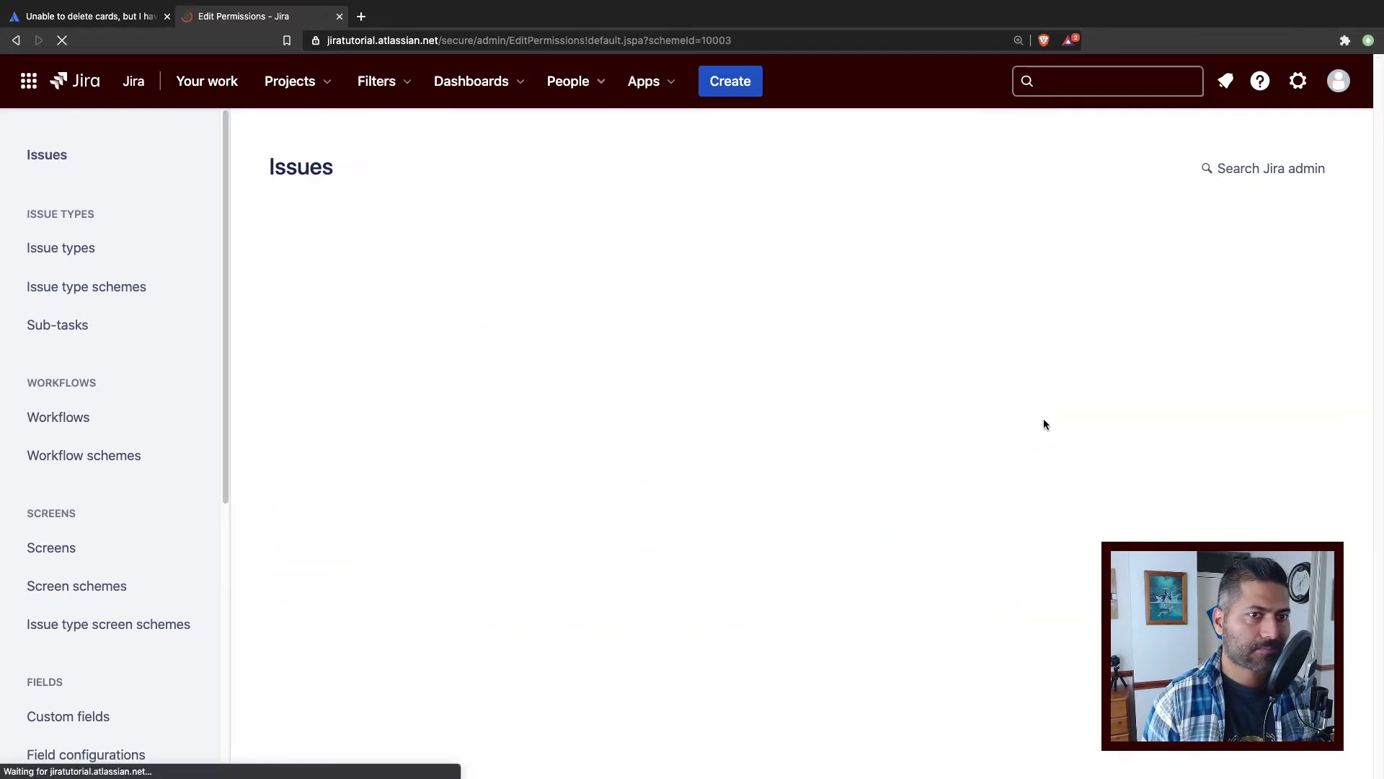
pyautogui.scroll(-3, 892, 461)
pyautogui.scroll(-10, 668, 475)
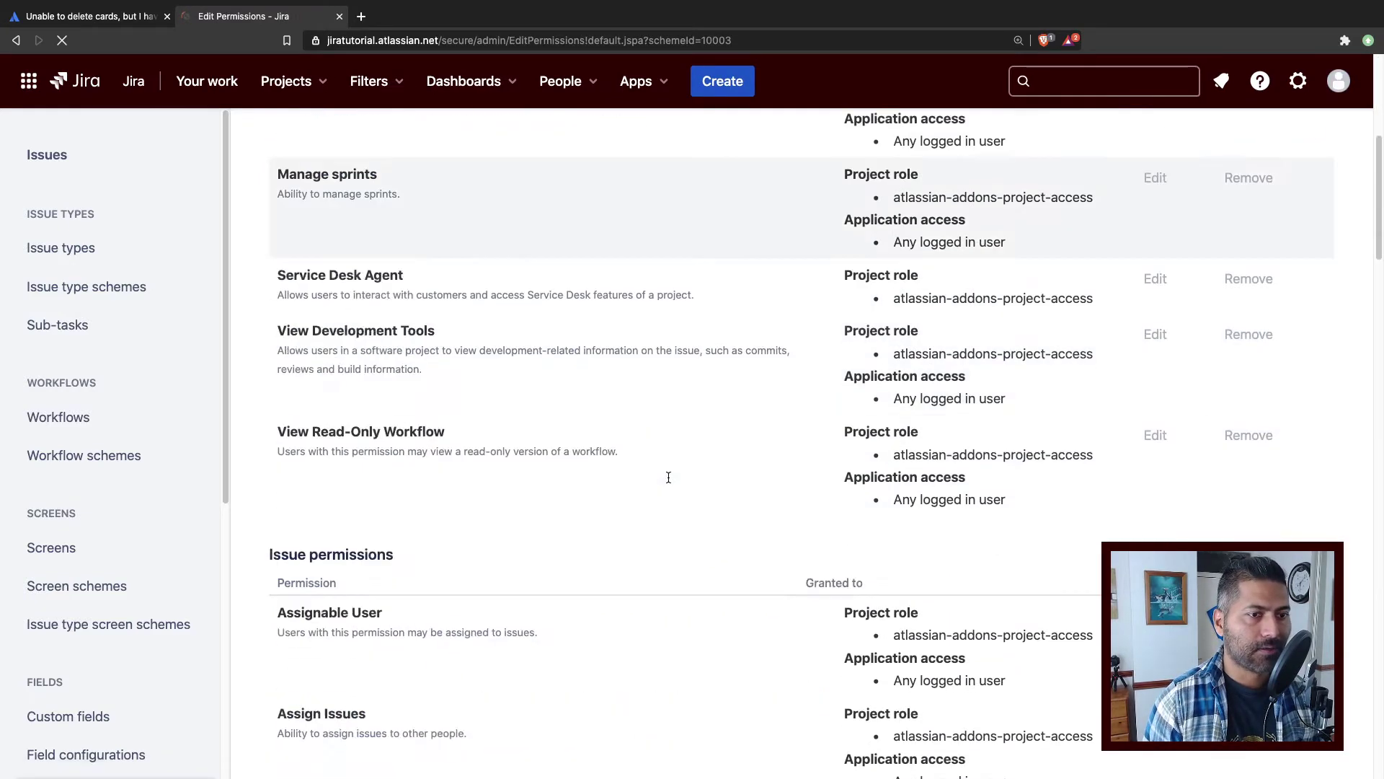
pyautogui.scroll(-2, 667, 477)
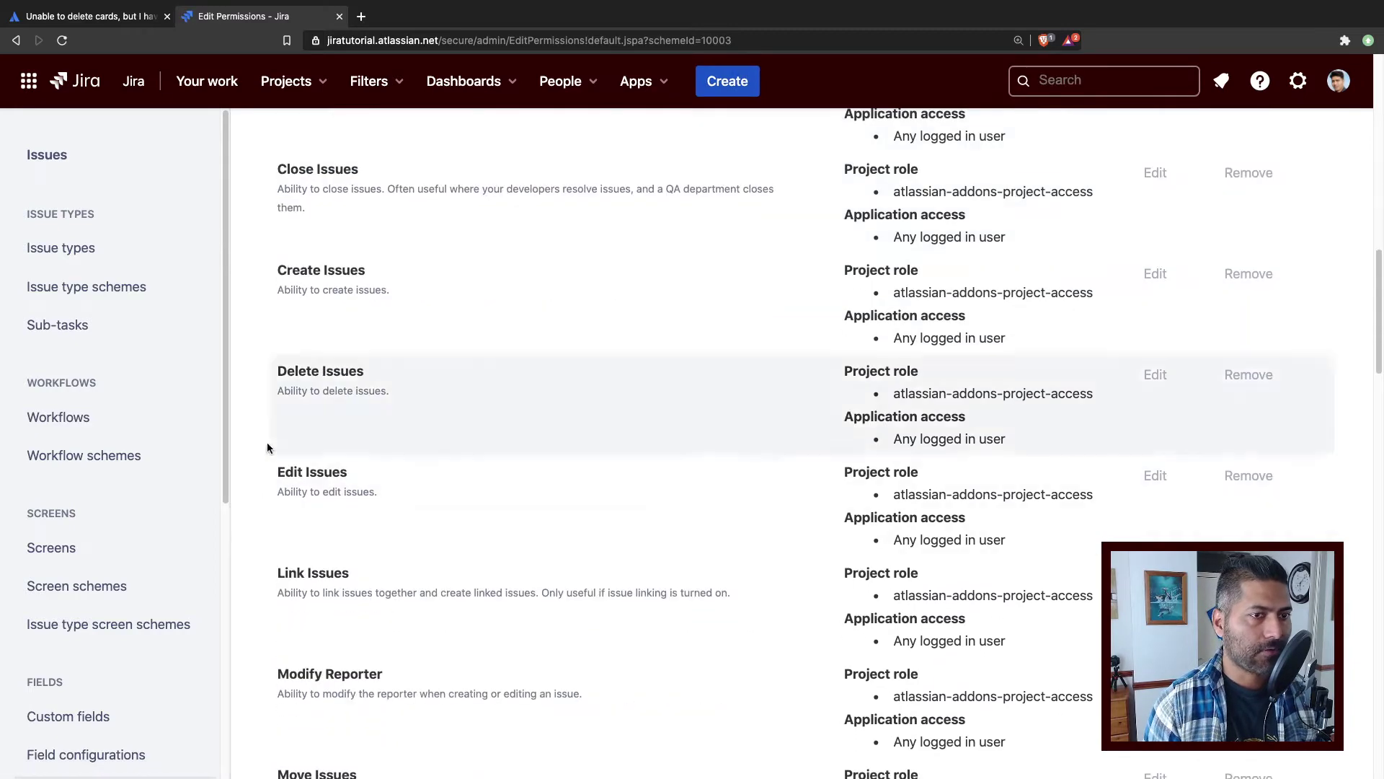
pyautogui.doubleClick(308, 376)
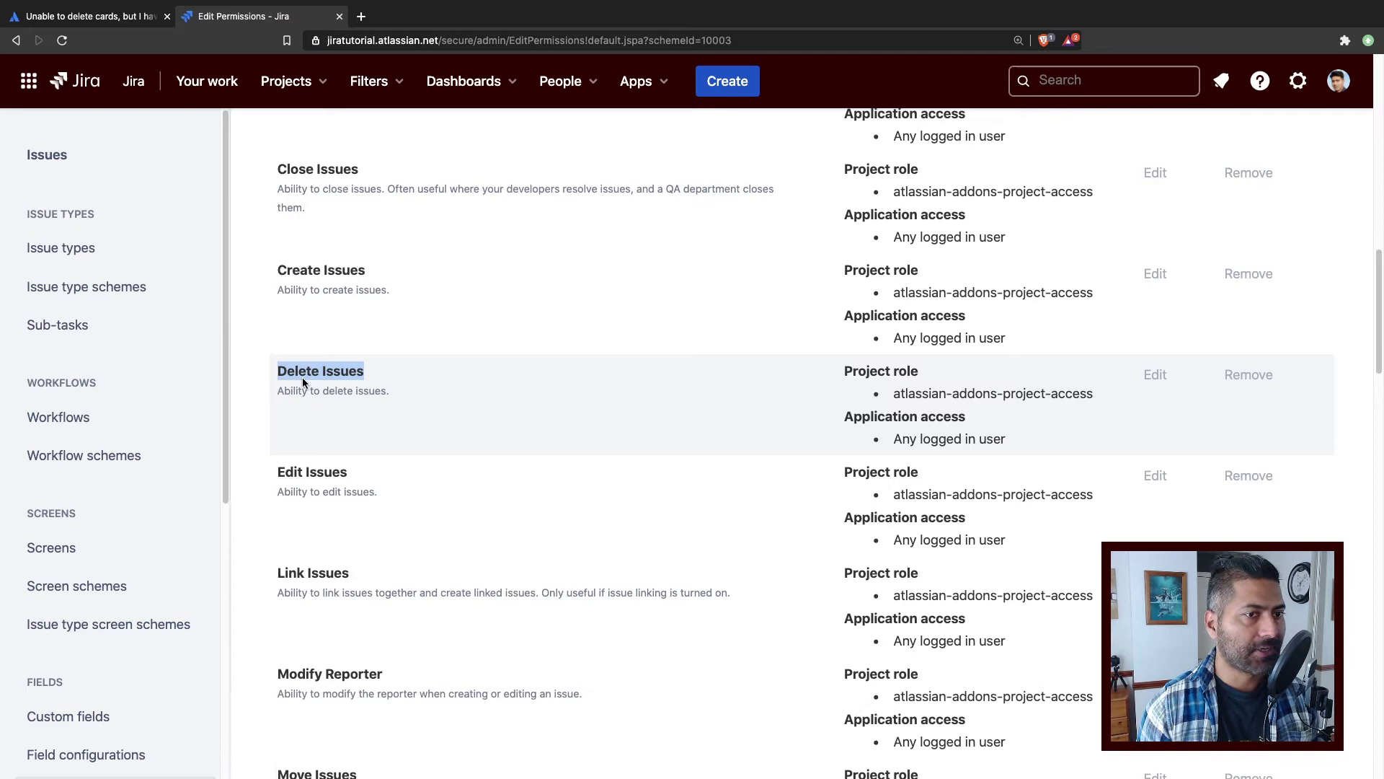
pyautogui.scroll(-1, 320, 384)
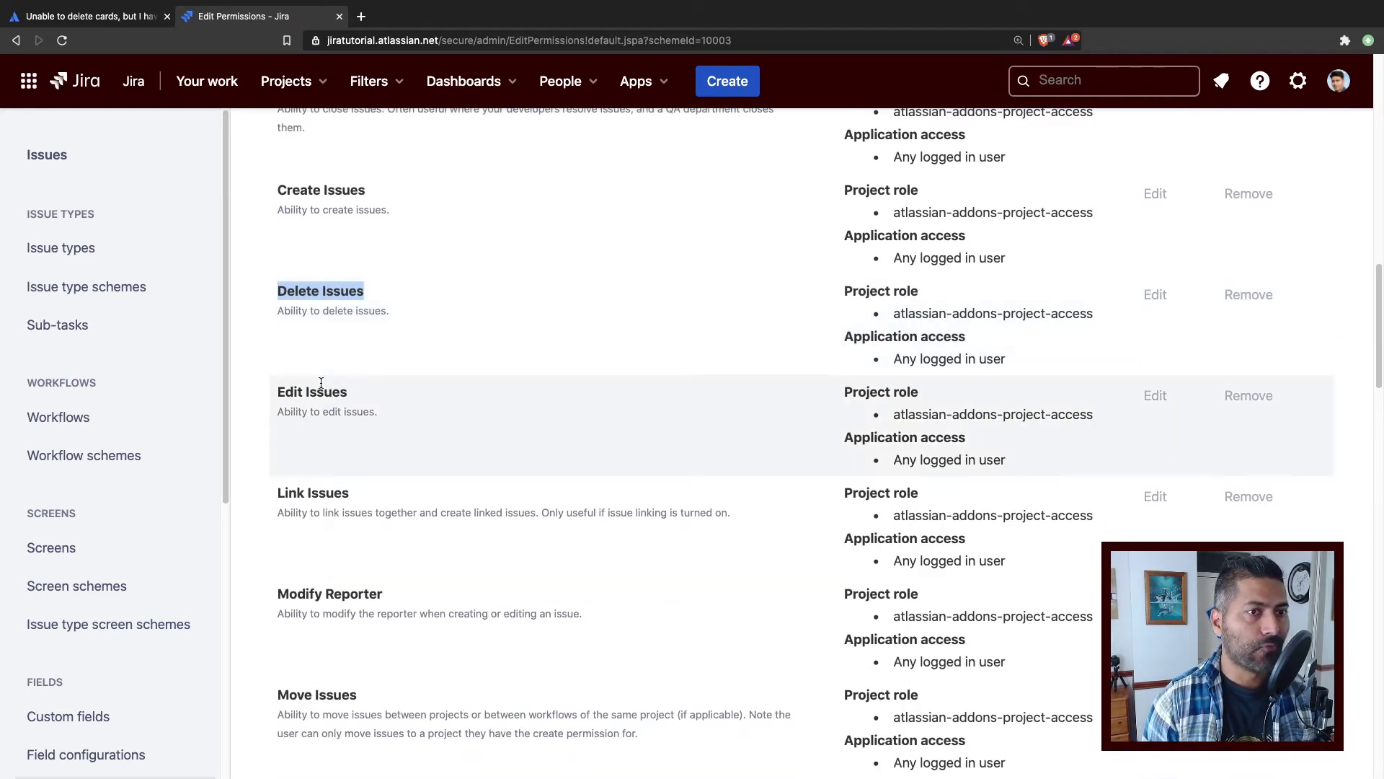
pyautogui.scroll(-1, 322, 382)
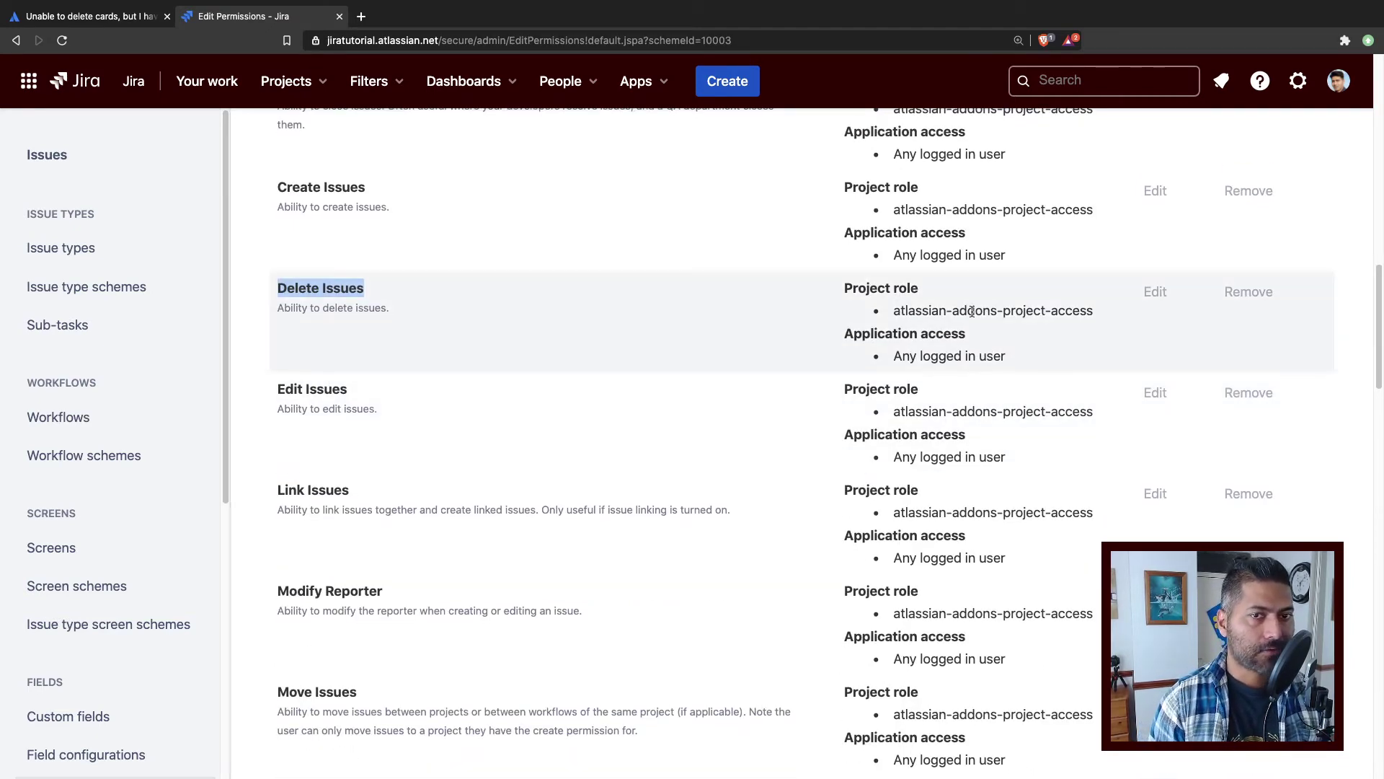
pyautogui.tripleClick(925, 308)
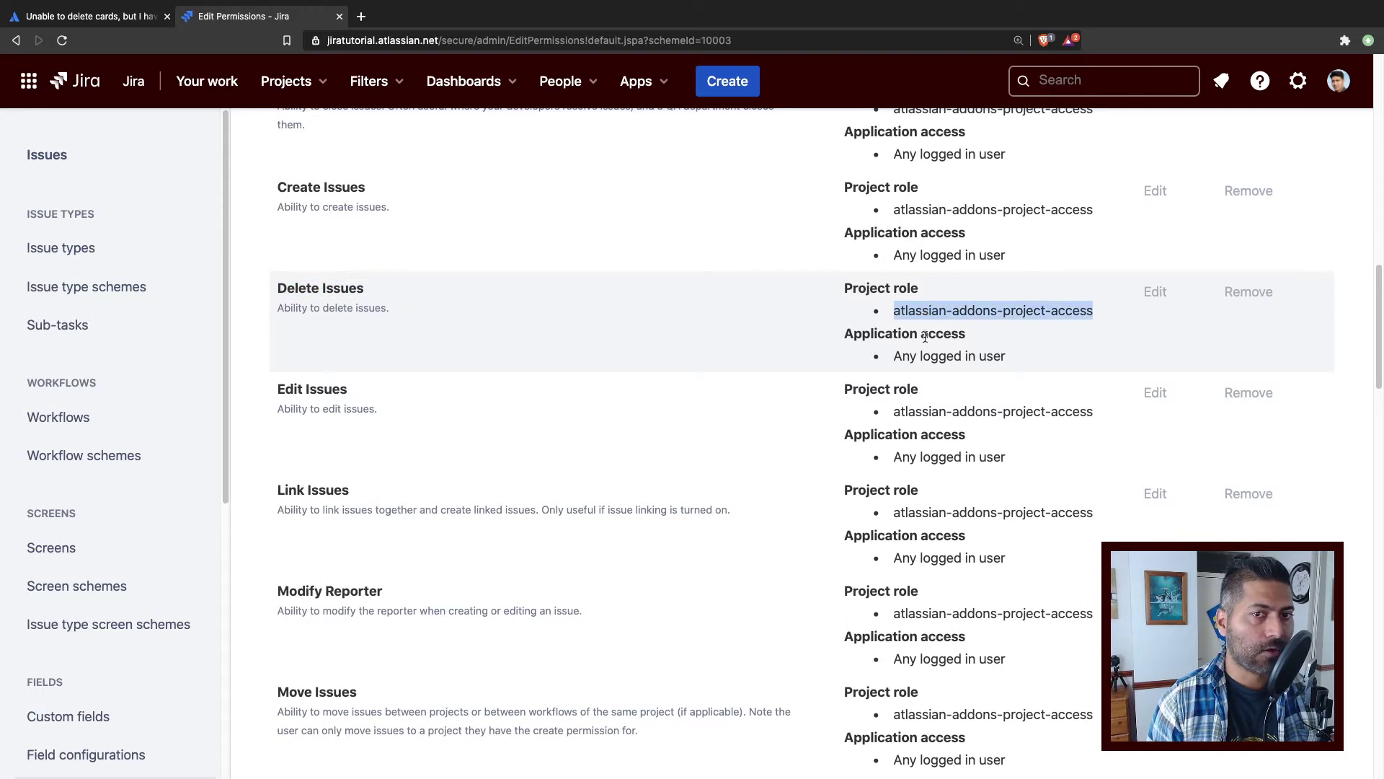
pyautogui.tripleClick(911, 357)
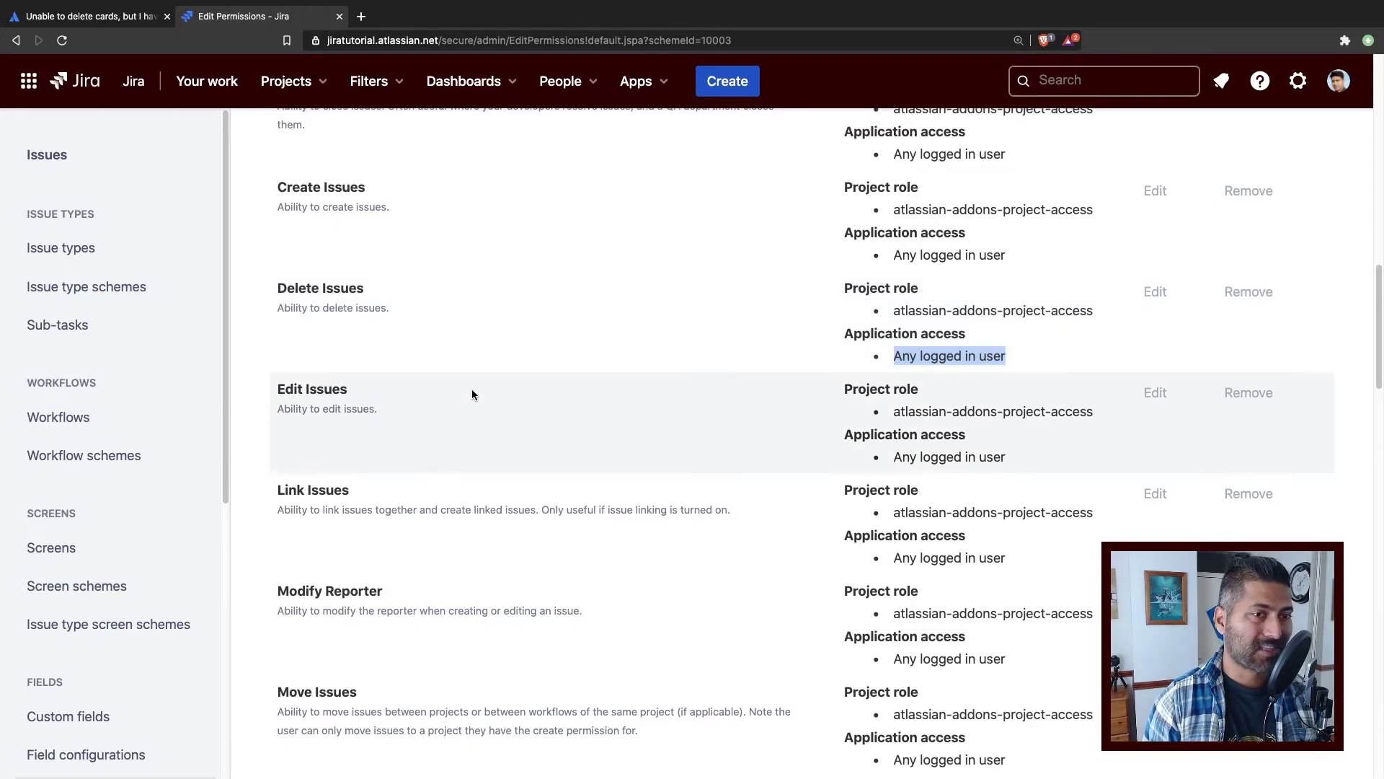
pyautogui.scroll(-5, 472, 393)
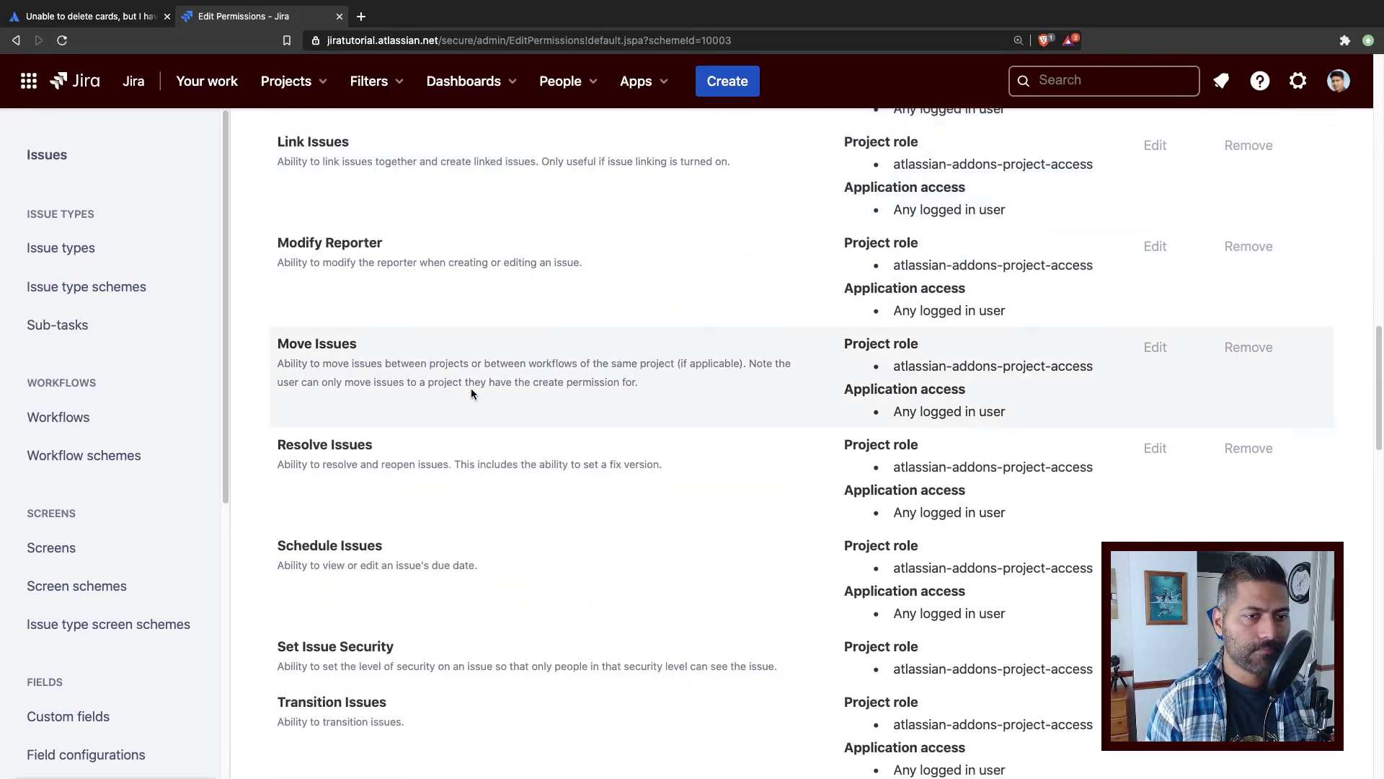
pyautogui.scroll(-10, 472, 391)
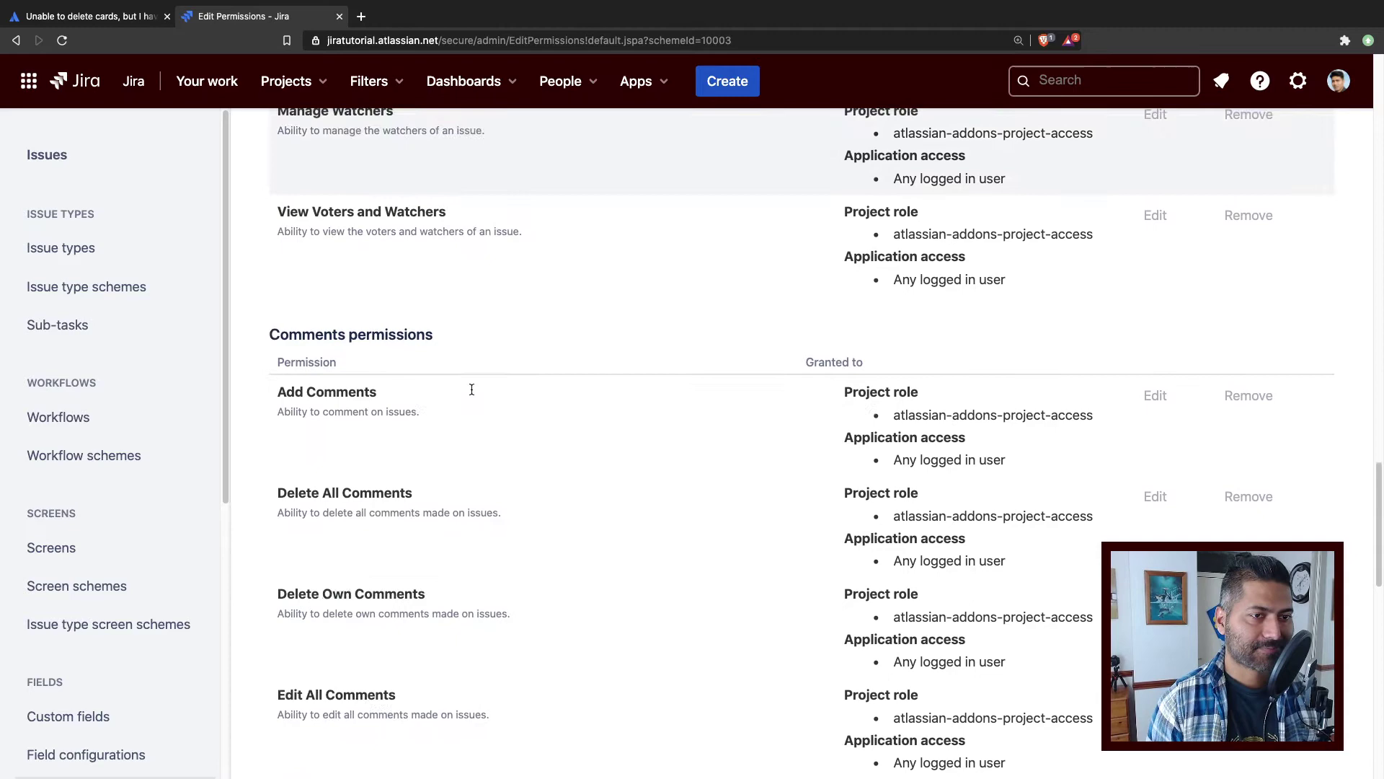
pyautogui.scroll(-1, 470, 388)
pyautogui.scroll(-4, 476, 404)
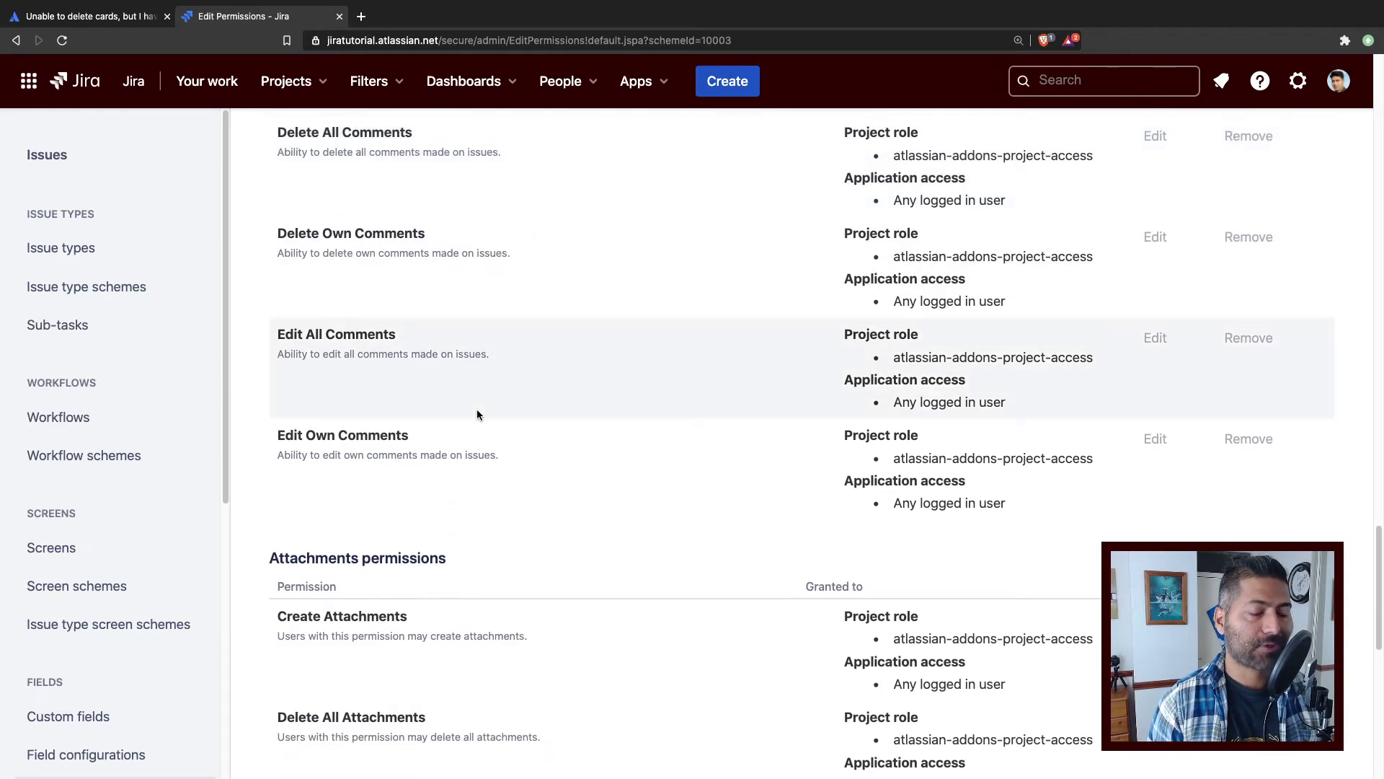
pyautogui.scroll(-4, 477, 395)
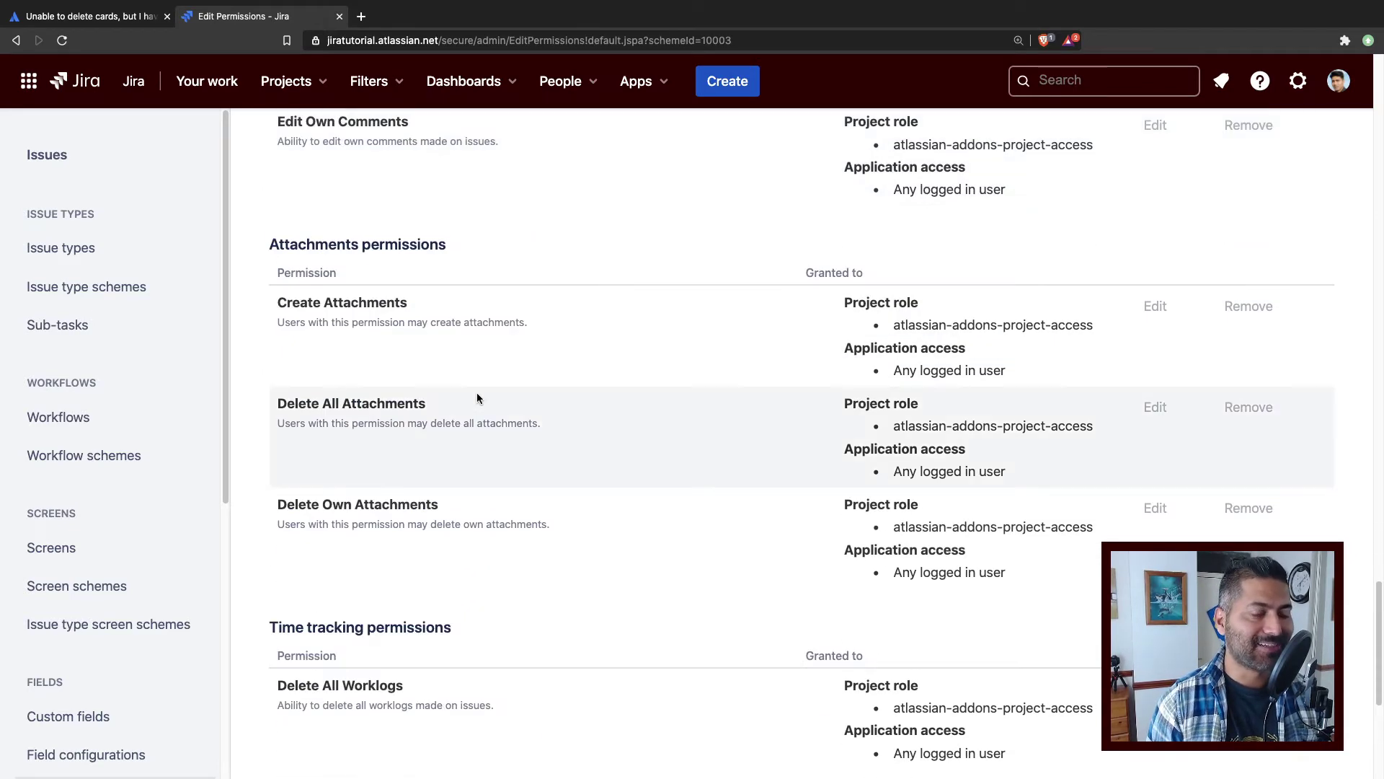
pyautogui.scroll(-5, 478, 395)
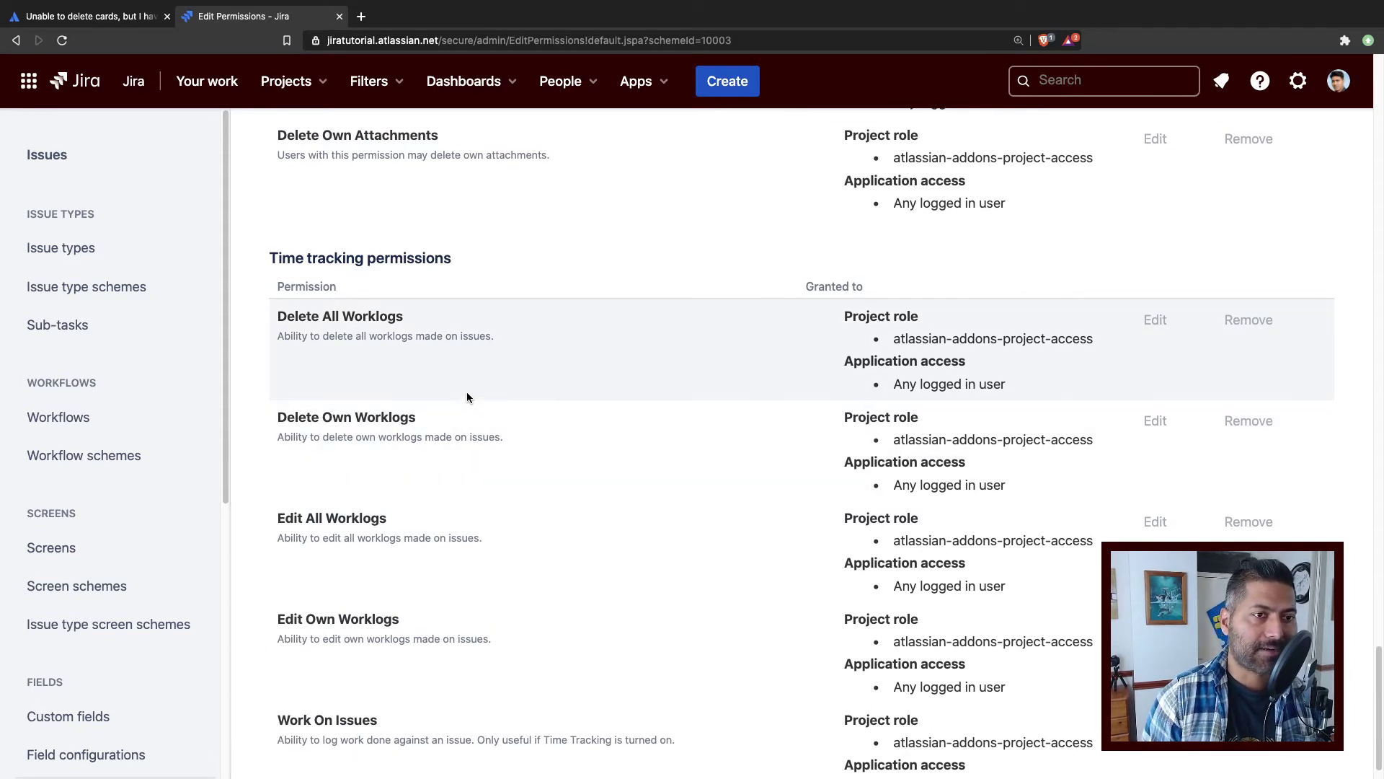
pyautogui.tripleClick(316, 418)
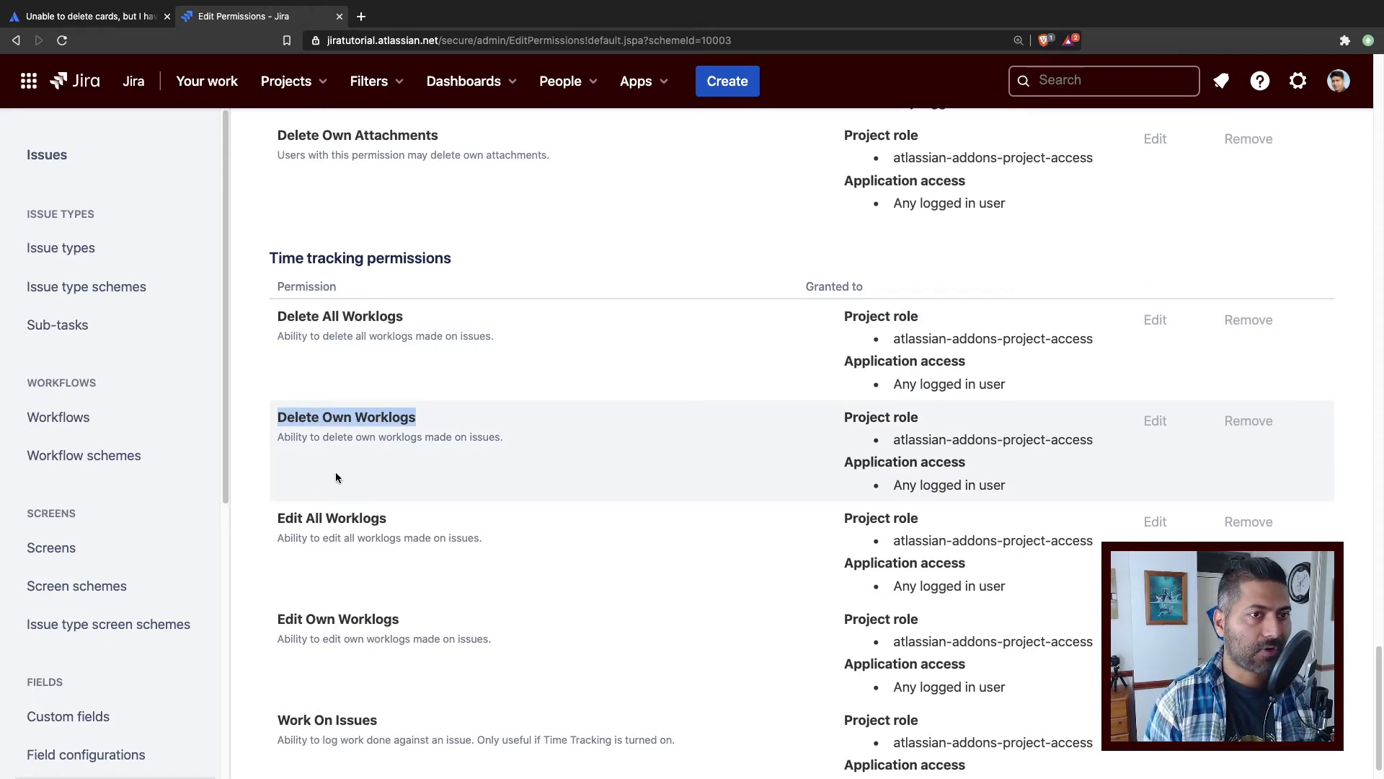
pyautogui.scroll(10, 739, 300)
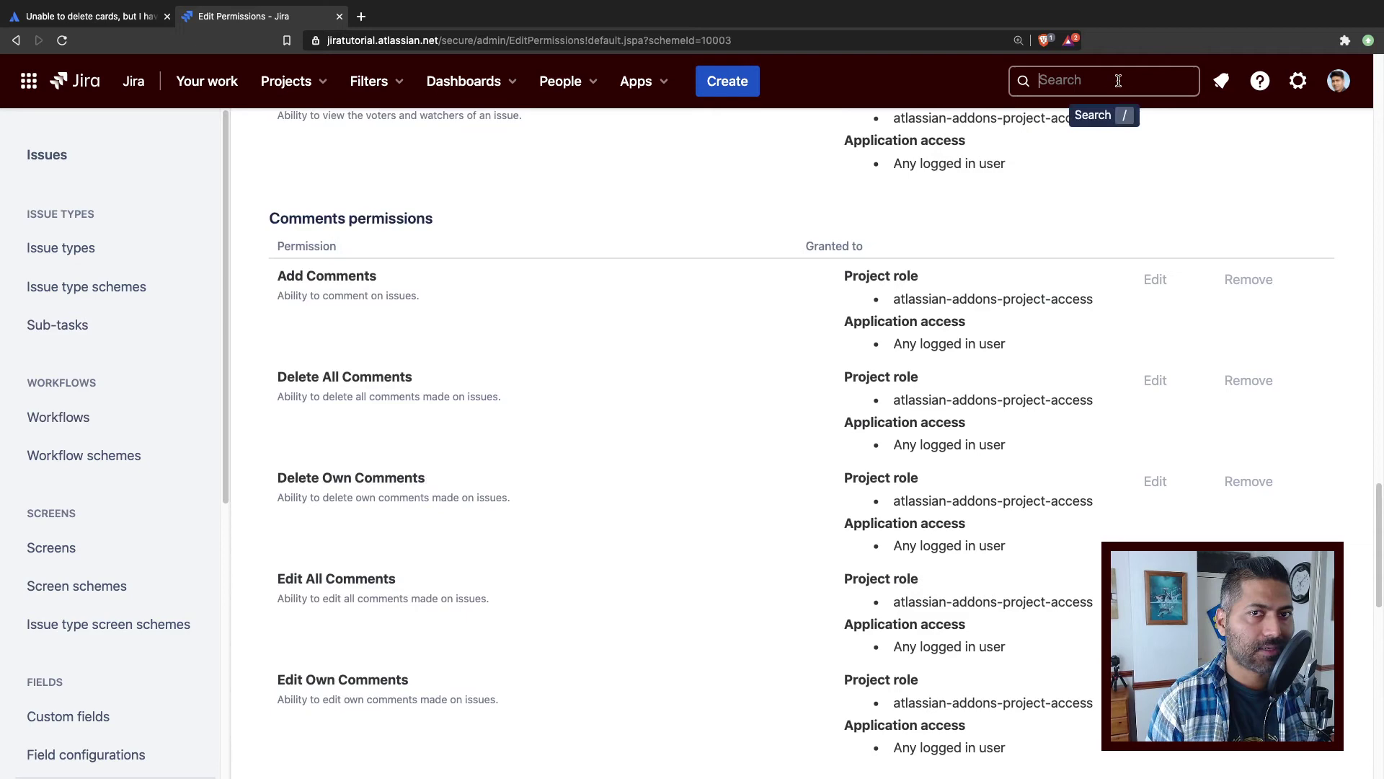
# - Open story IOSTWO-34 from recently viewed work items and scroll through its details
pyautogui.click(1118, 81)
pyautogui.click(550, 219)
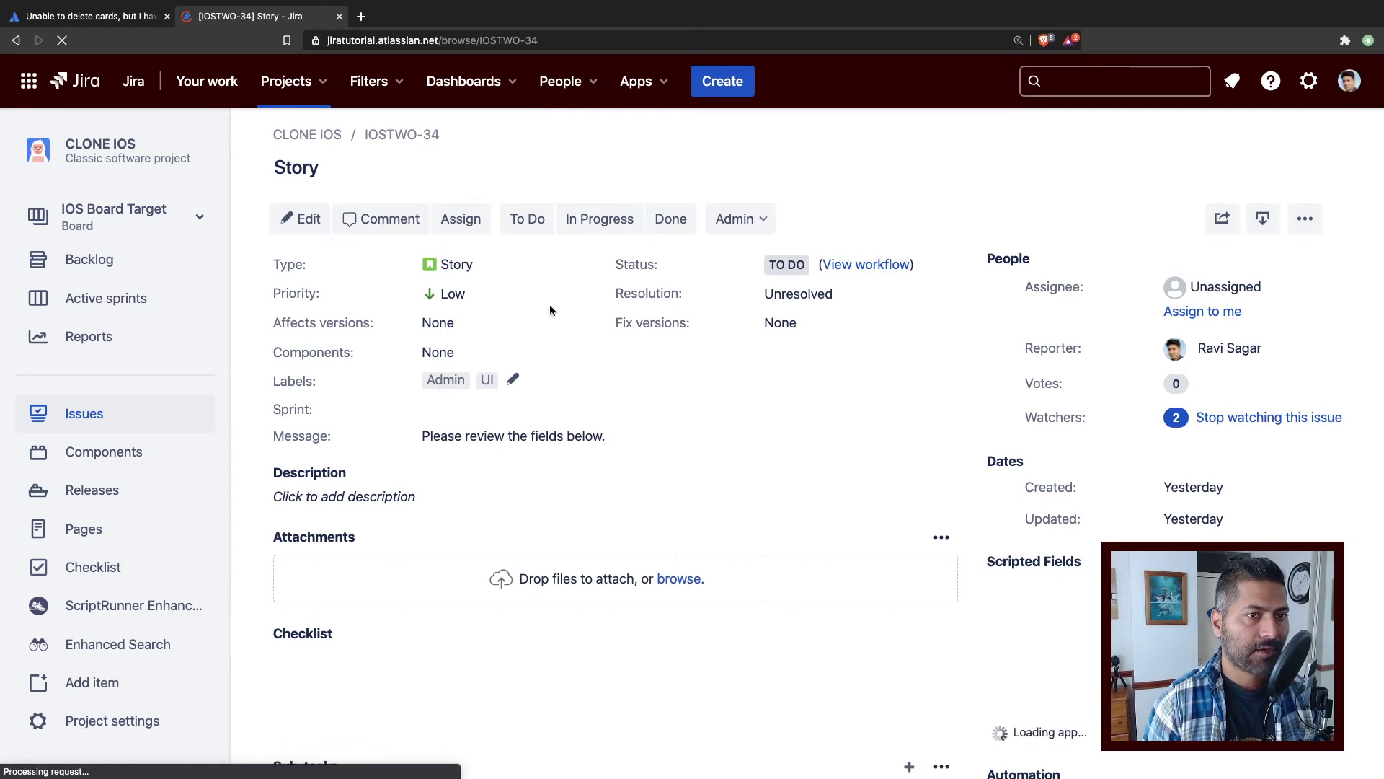
pyautogui.scroll(-8, 772, 505)
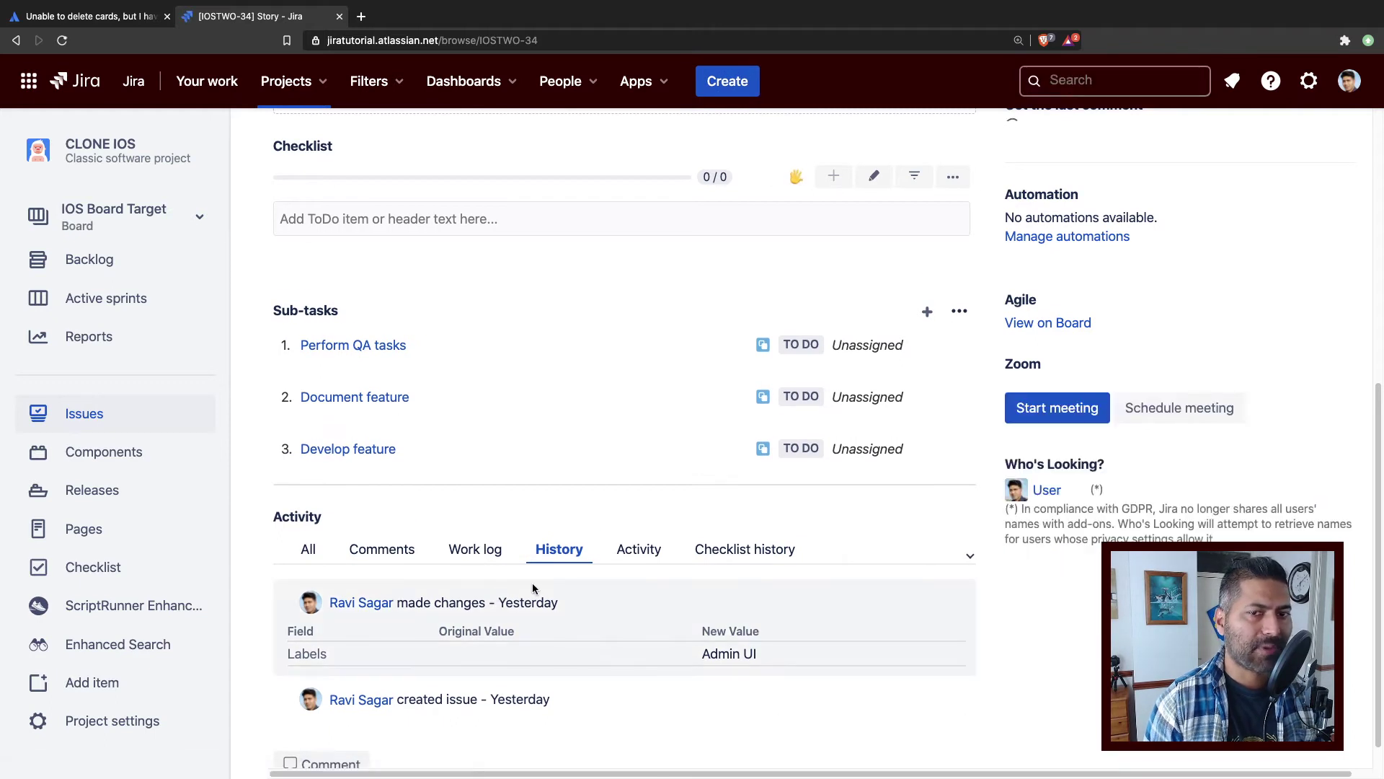
pyautogui.scroll(7, 533, 505)
# - Check the issue's Admin menu, then list the extra issue actions under '...'
pyautogui.click(737, 218)
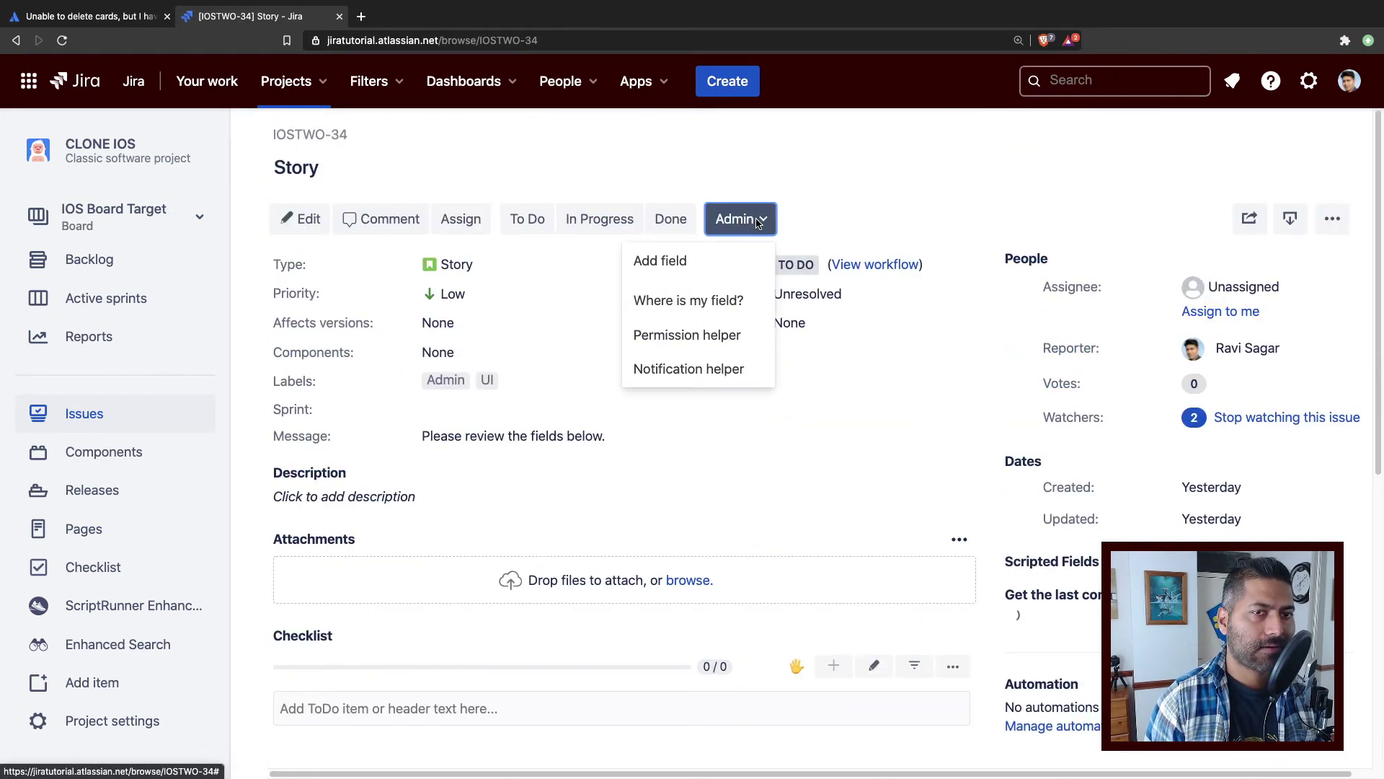
pyautogui.click(940, 180)
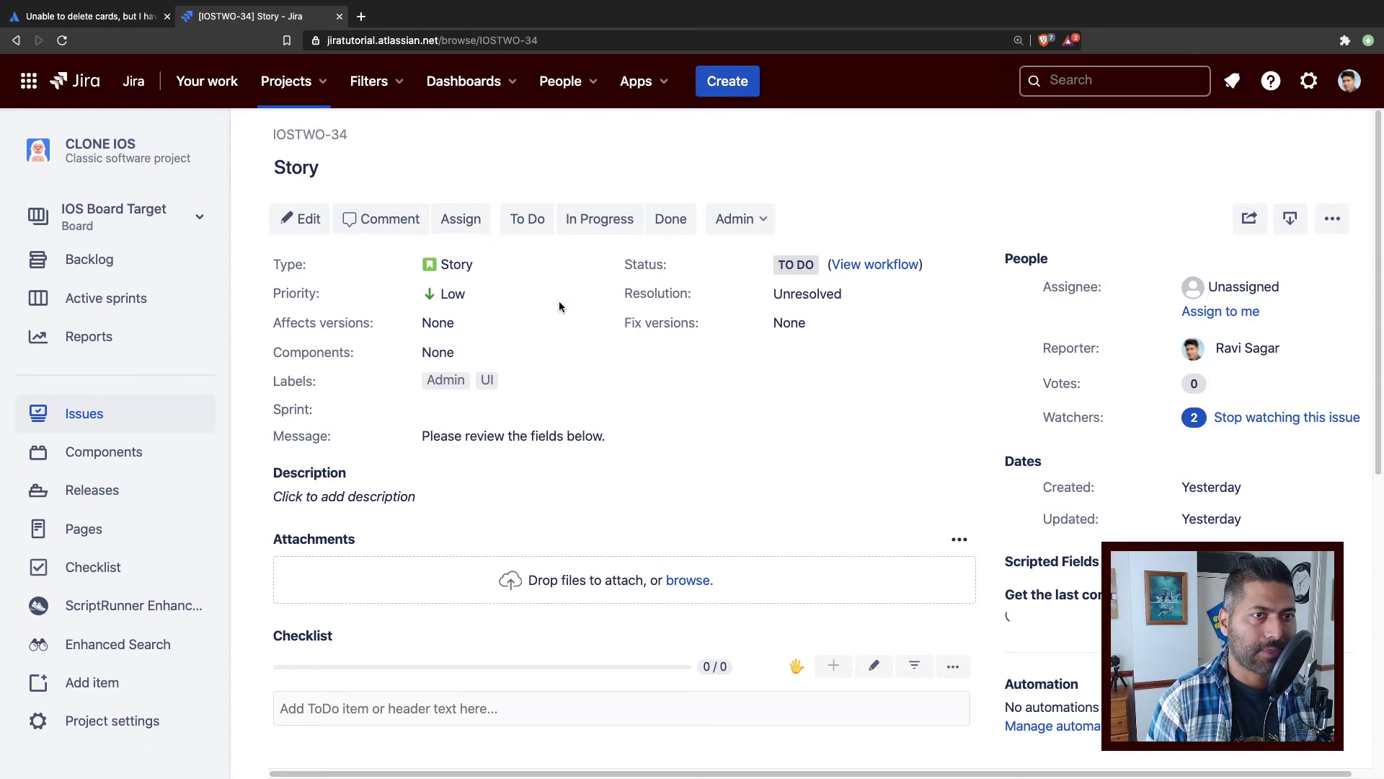
pyautogui.click(1332, 219)
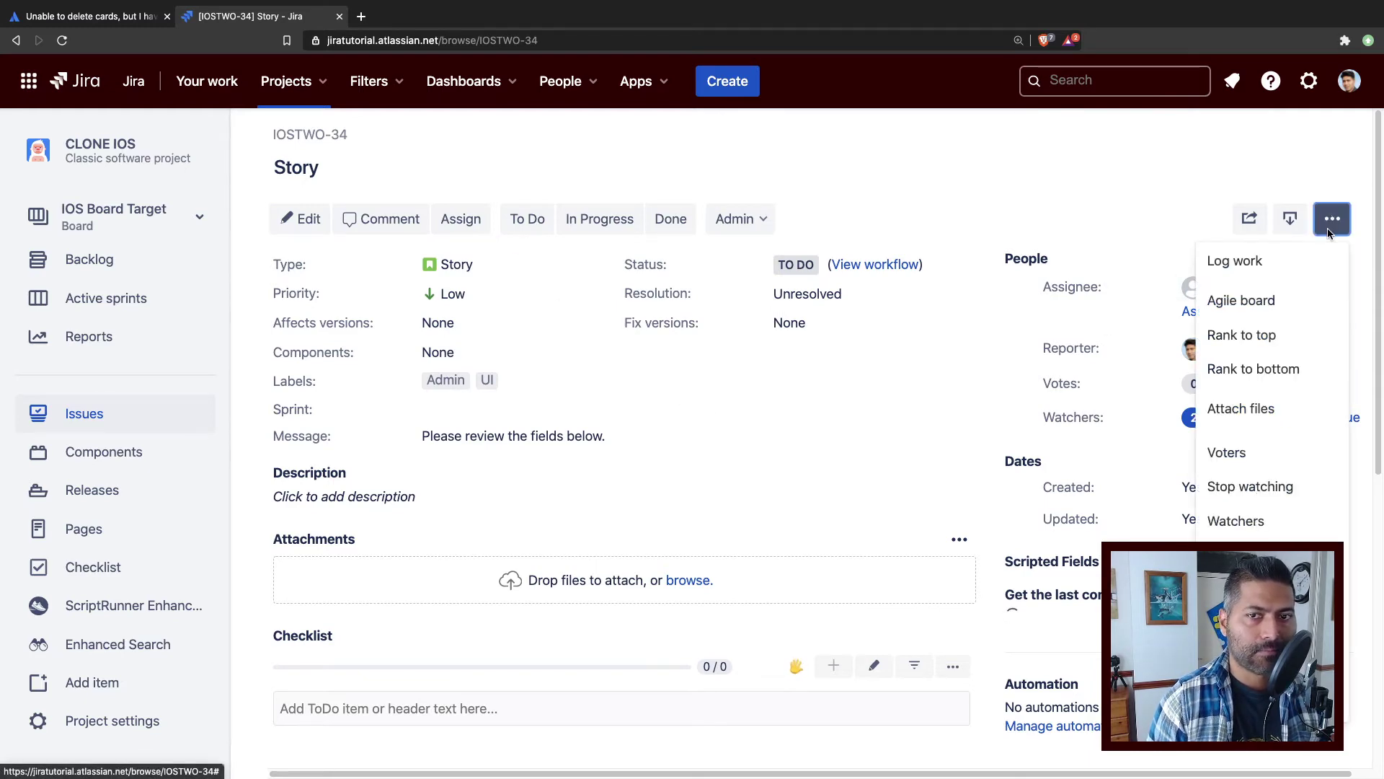
# - Log 2h of work on IOSTWO-34
pyautogui.click(1254, 265)
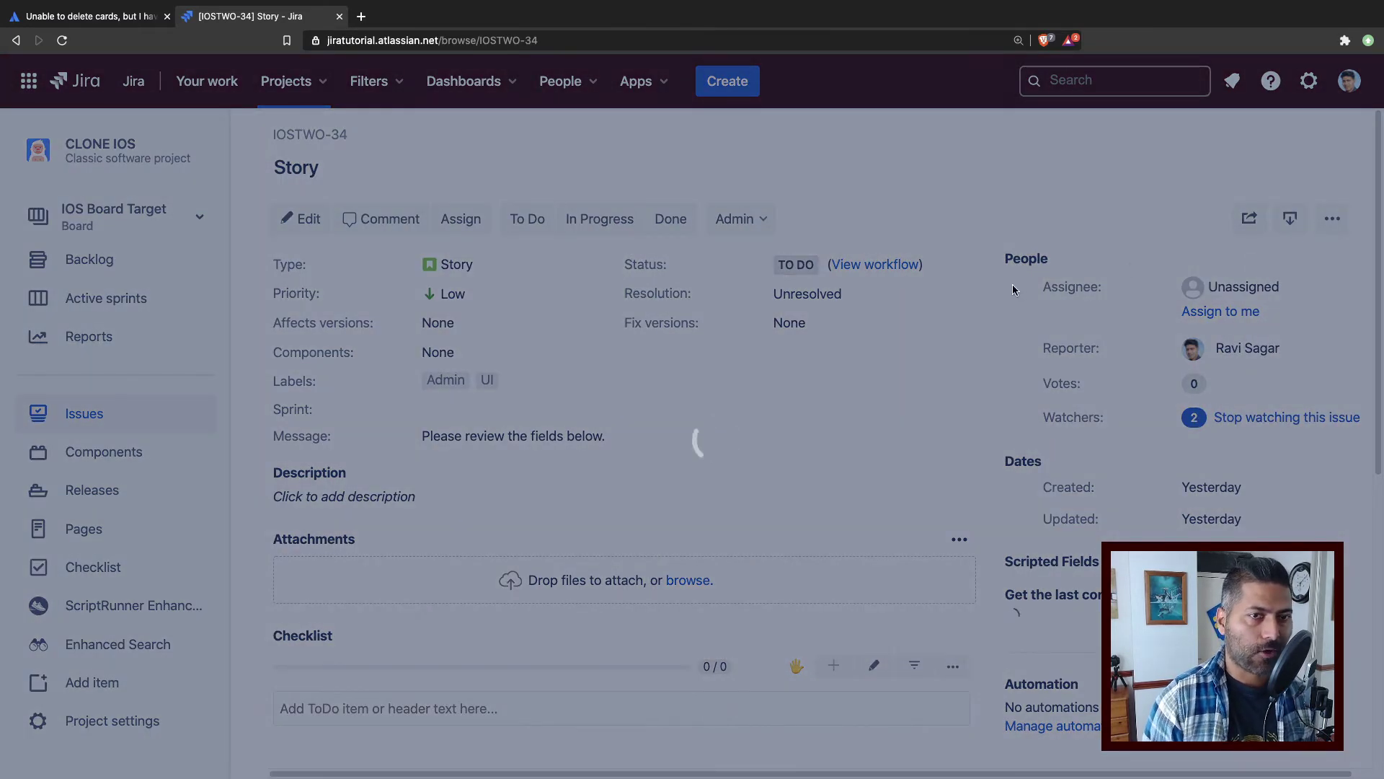
pyautogui.write('2')
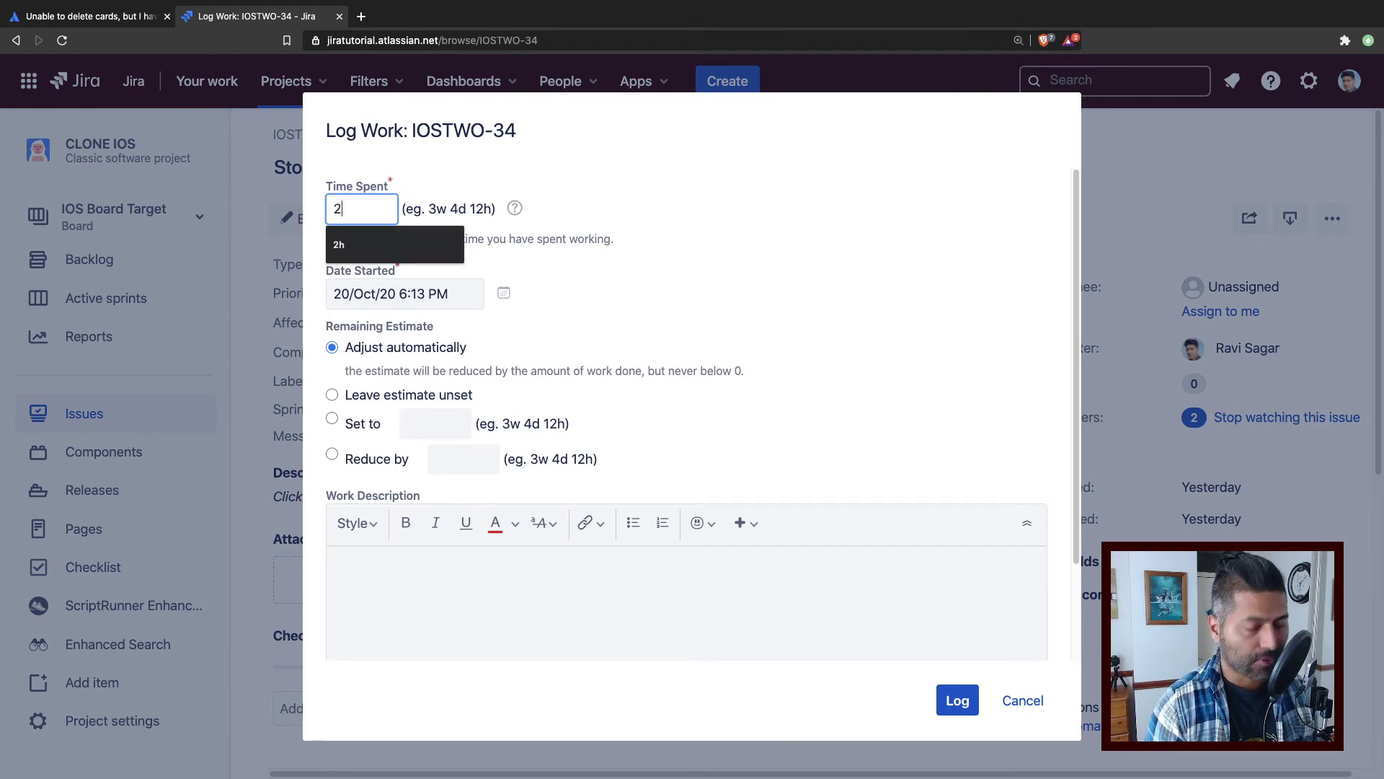
pyautogui.write('h')
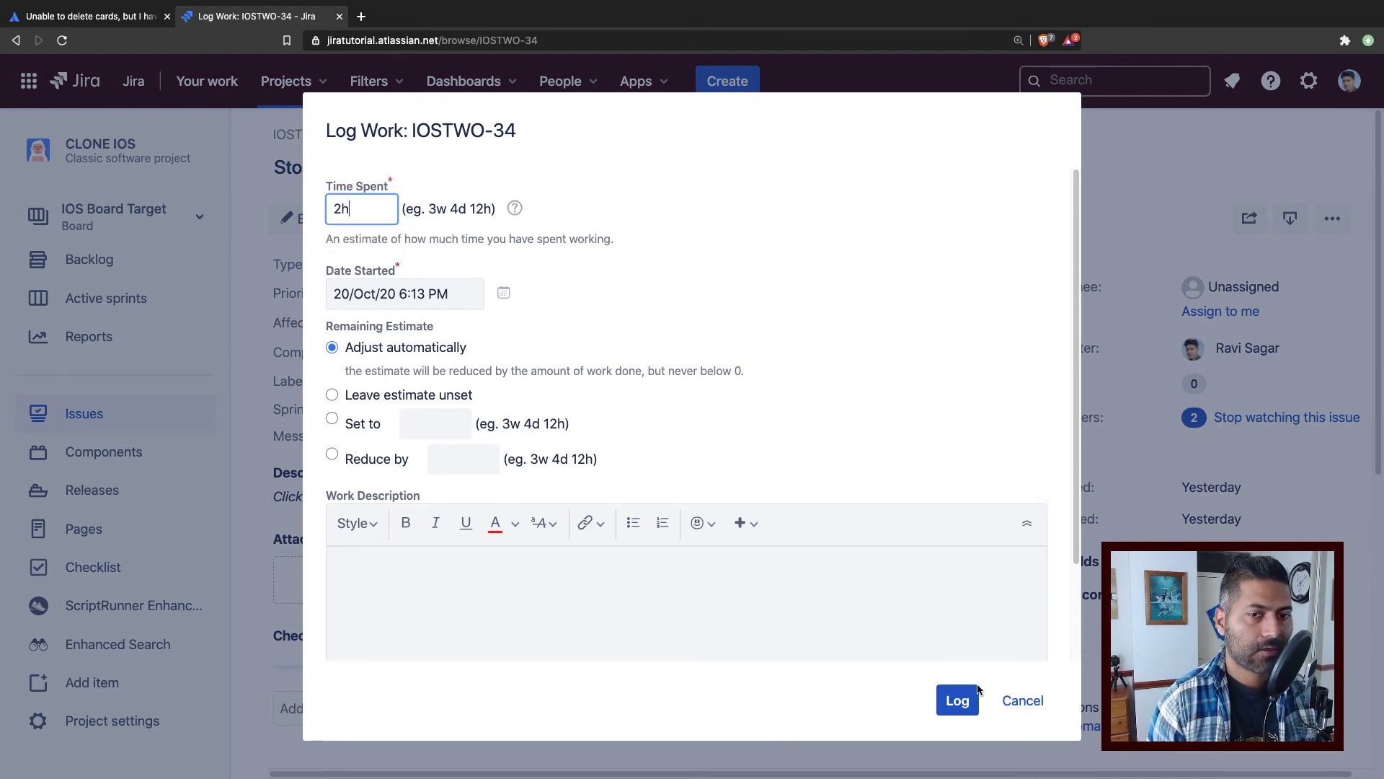
pyautogui.click(961, 701)
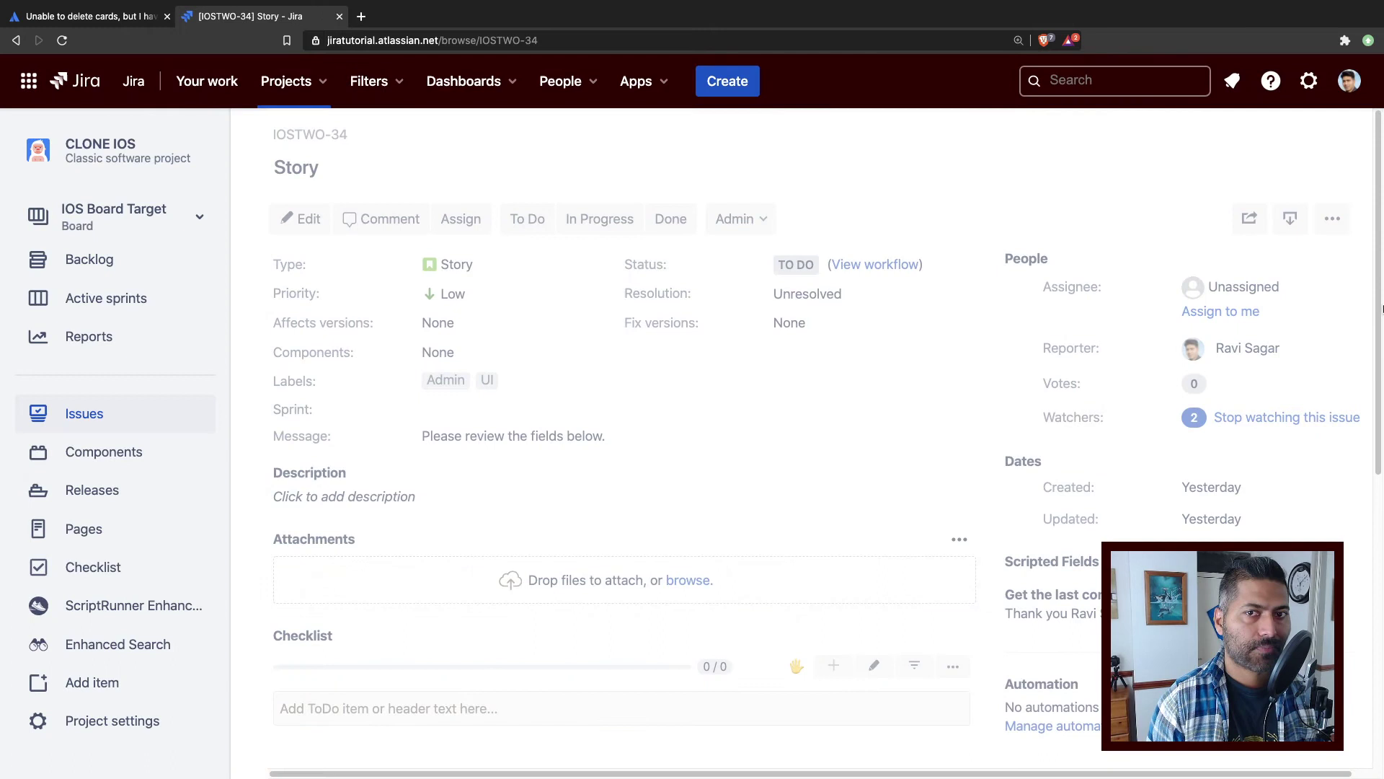
# - Log another 3h of work with a start date of 21 October
pyautogui.click(1331, 220)
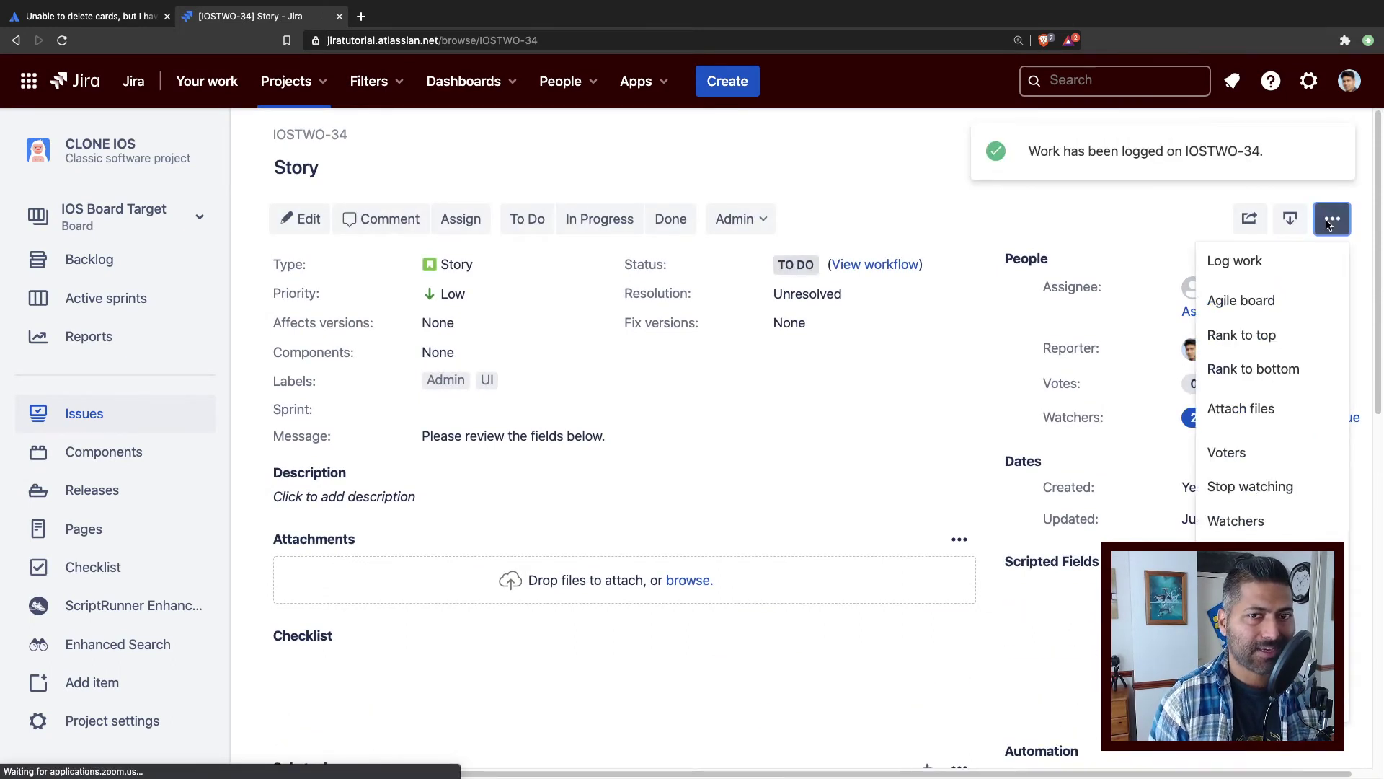
pyautogui.click(1295, 272)
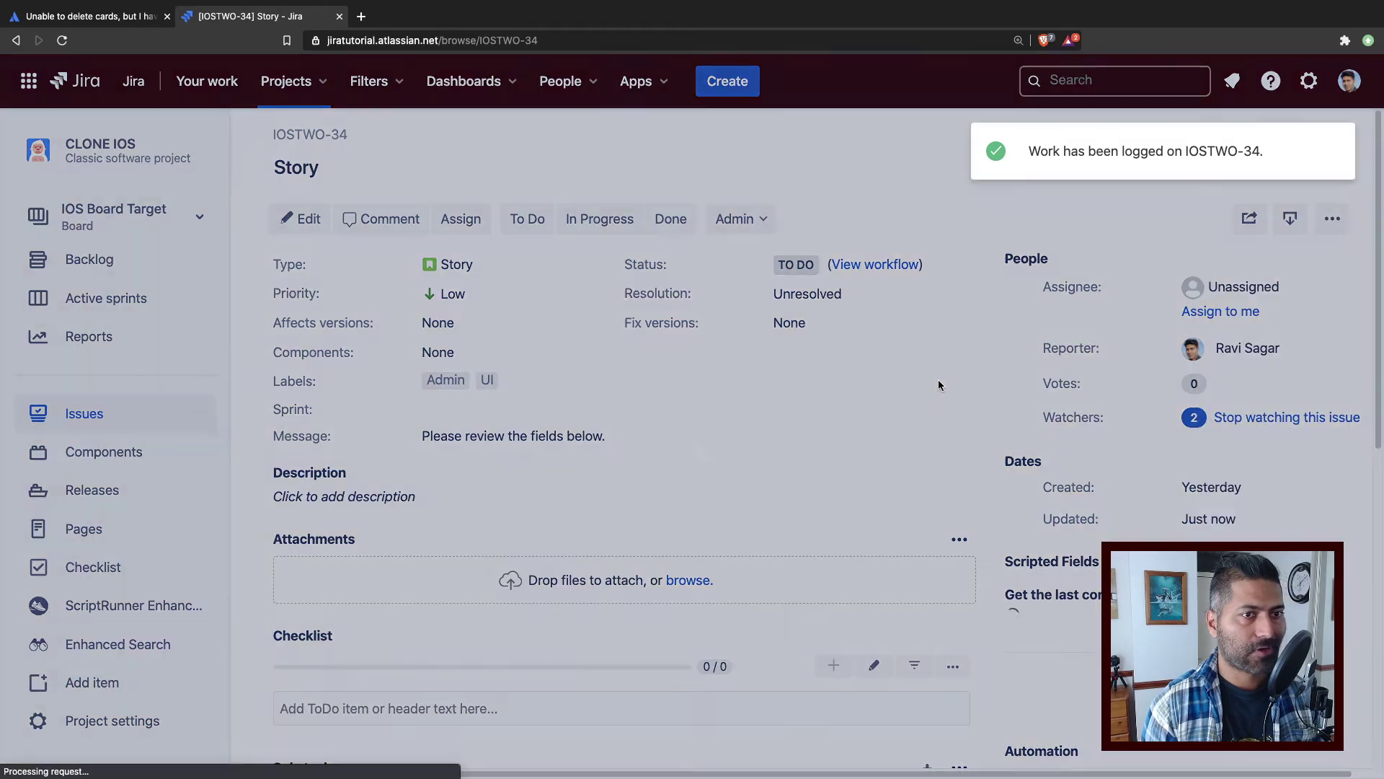
pyautogui.write('3h')
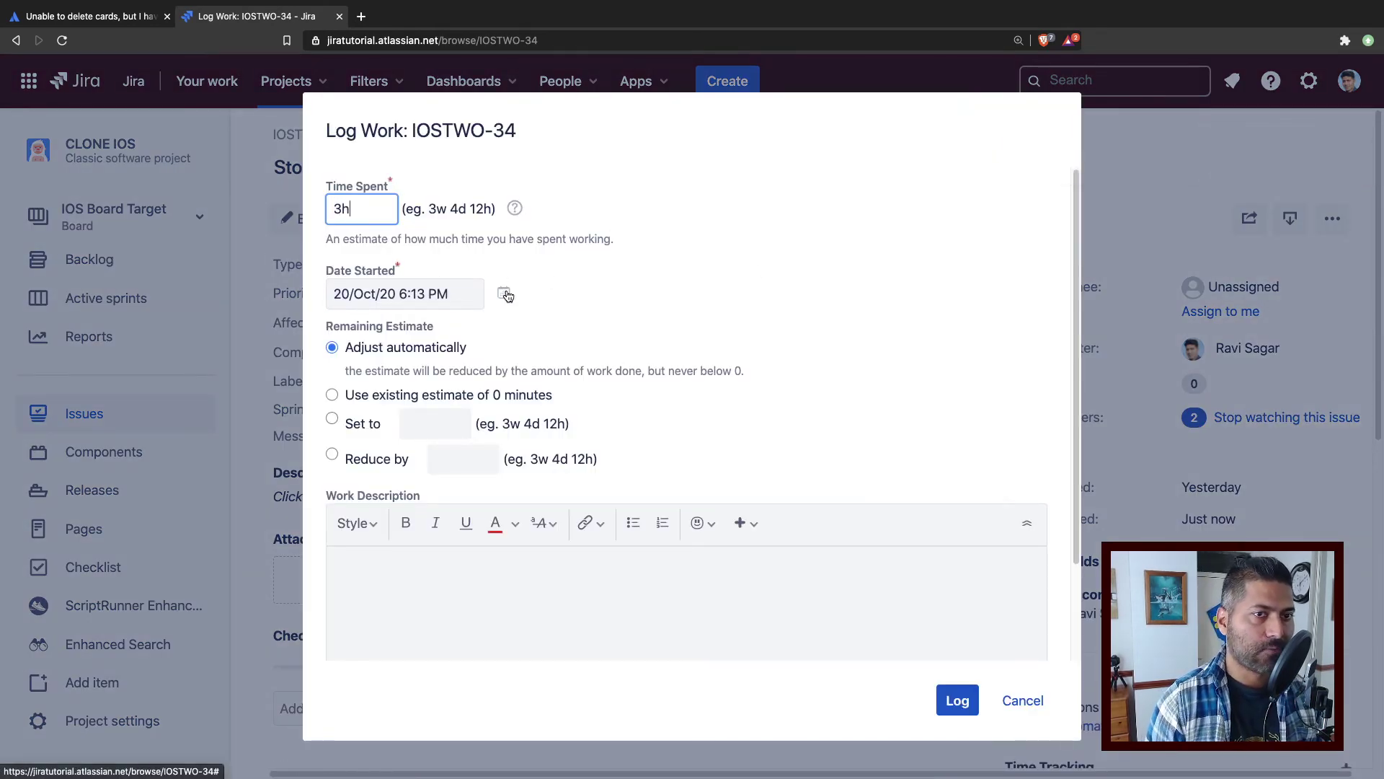
pyautogui.click(504, 292)
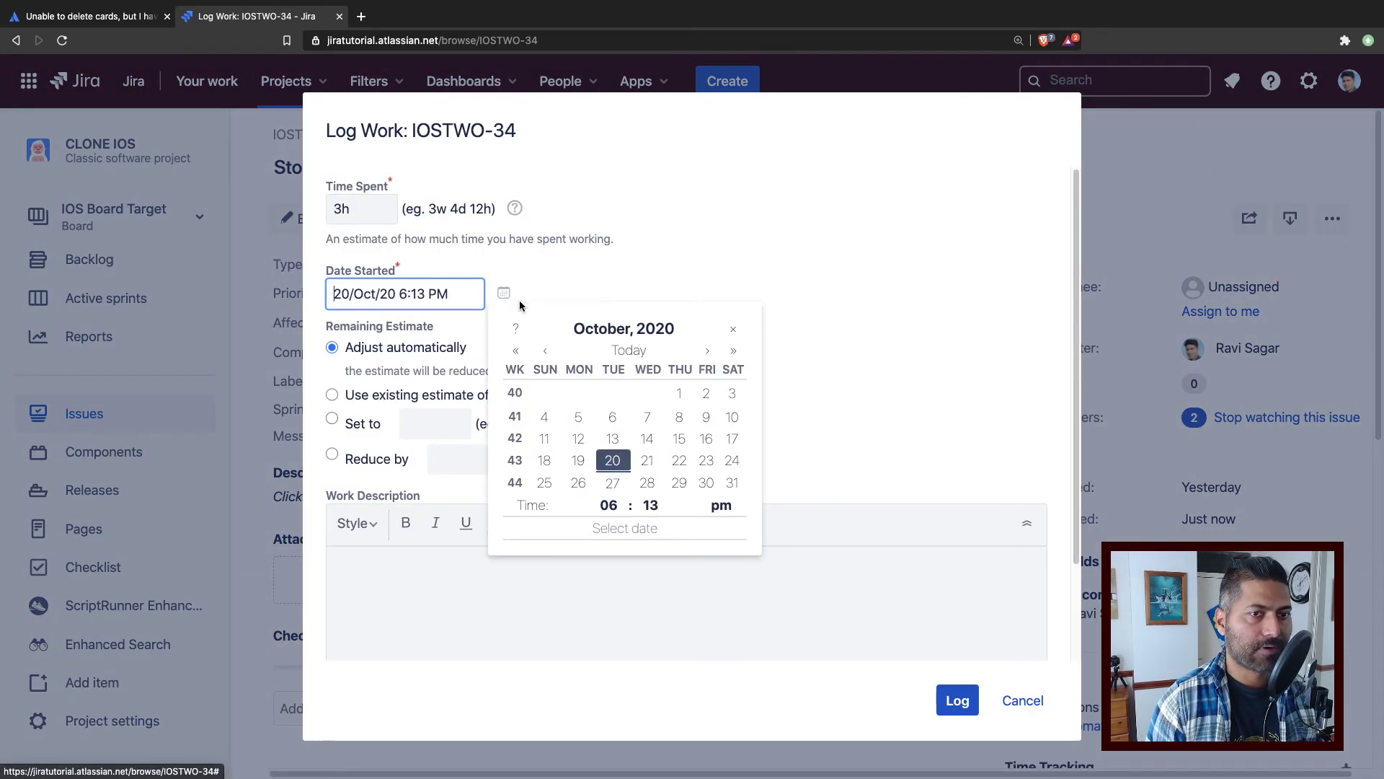
pyautogui.click(646, 460)
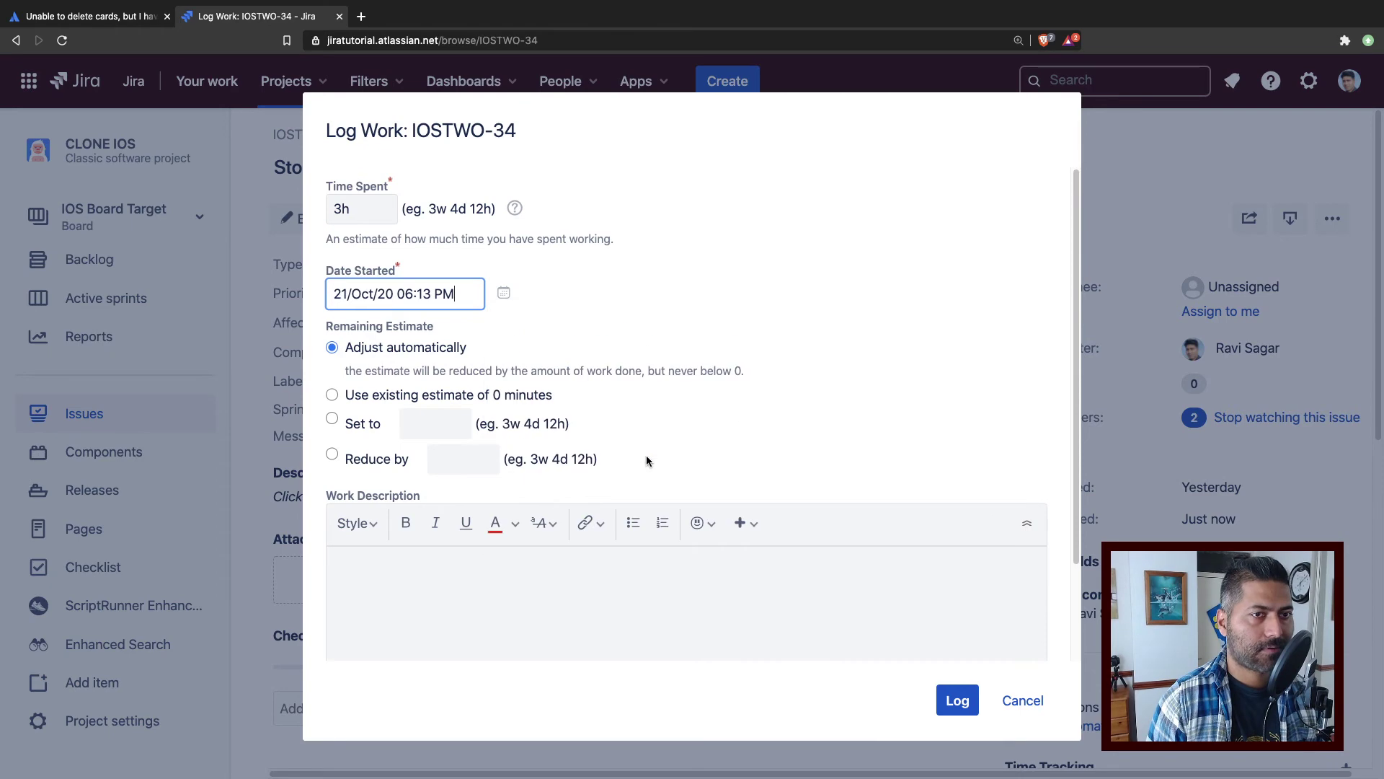
pyautogui.click(958, 700)
# - Show the story's Work log entries and request deletion of the 3-hour 21/Oct/20 worklog
pyautogui.scroll(-4, 767, 571)
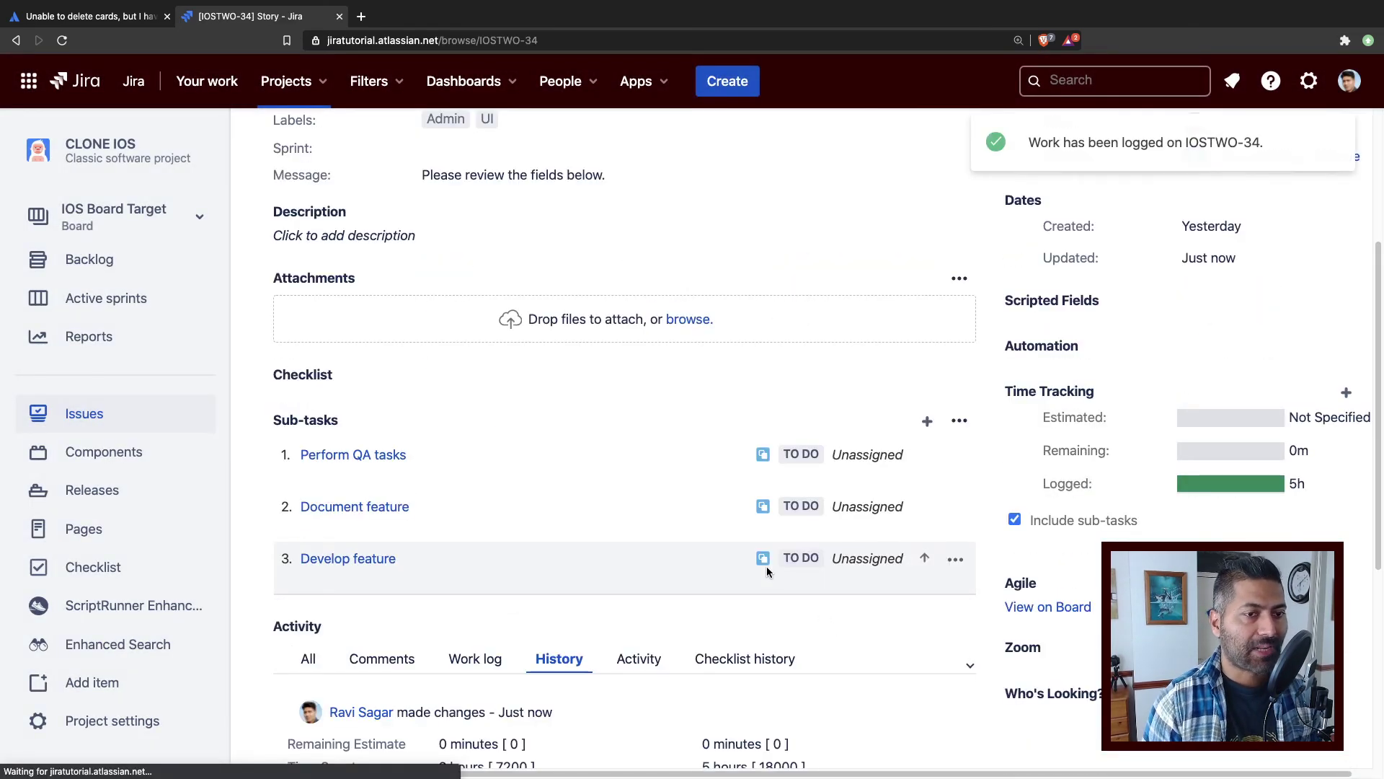
pyautogui.scroll(-4, 767, 572)
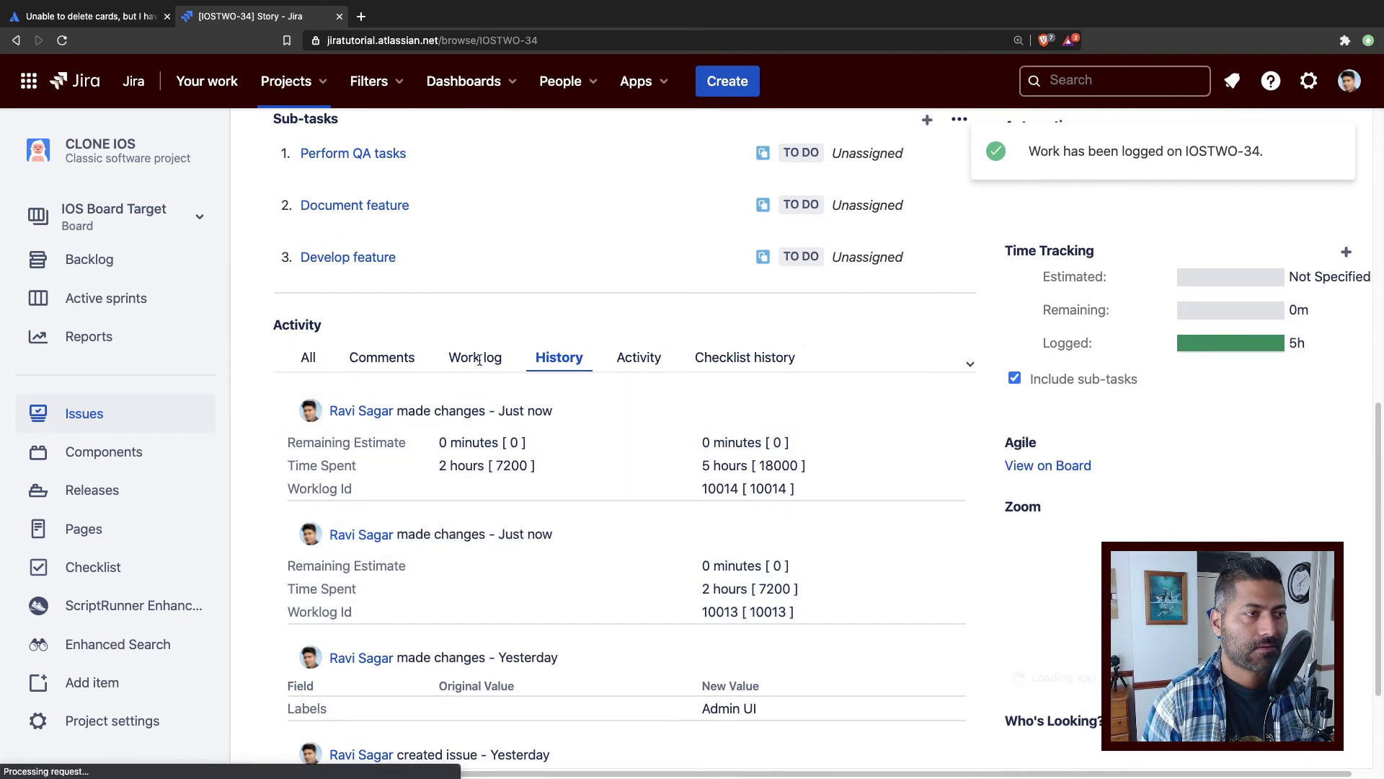
pyautogui.click(480, 364)
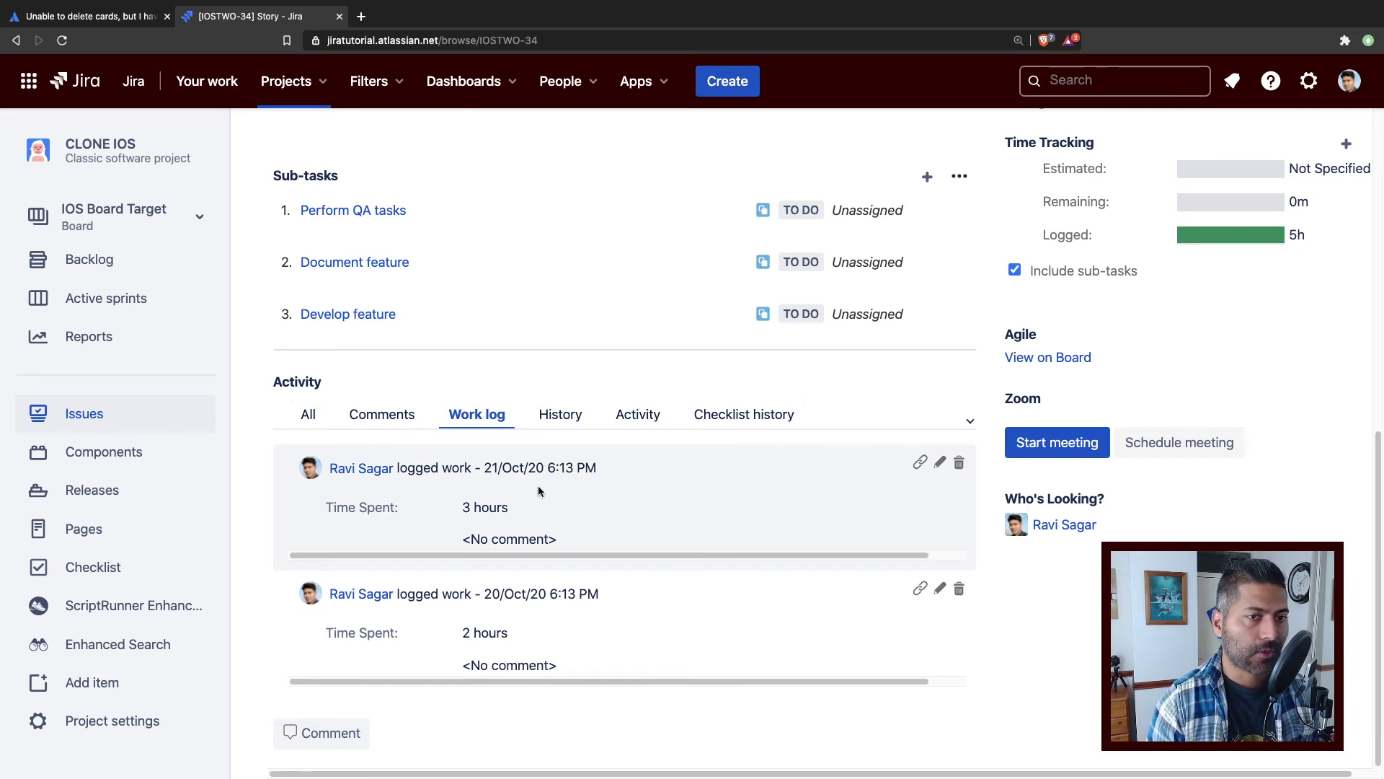
pyautogui.tripleClick(501, 468)
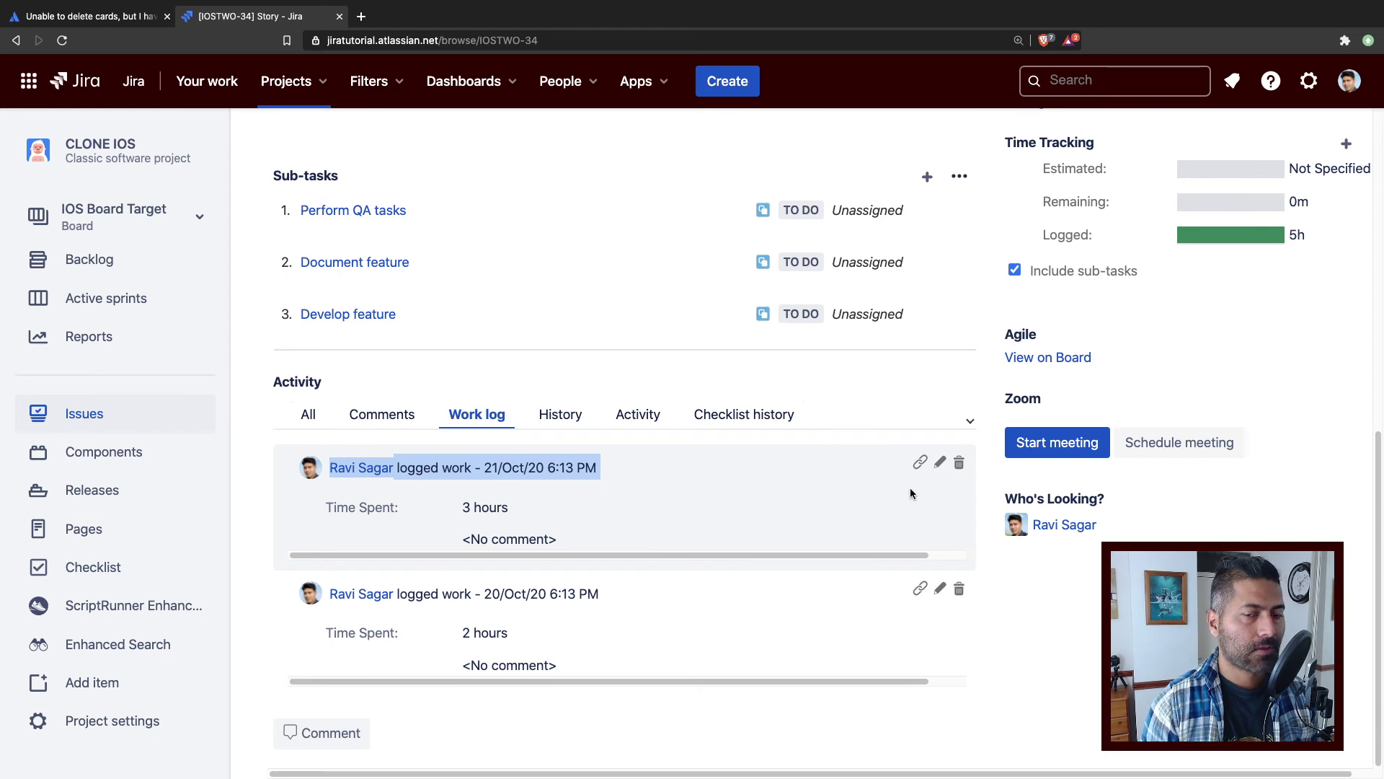
pyautogui.click(959, 463)
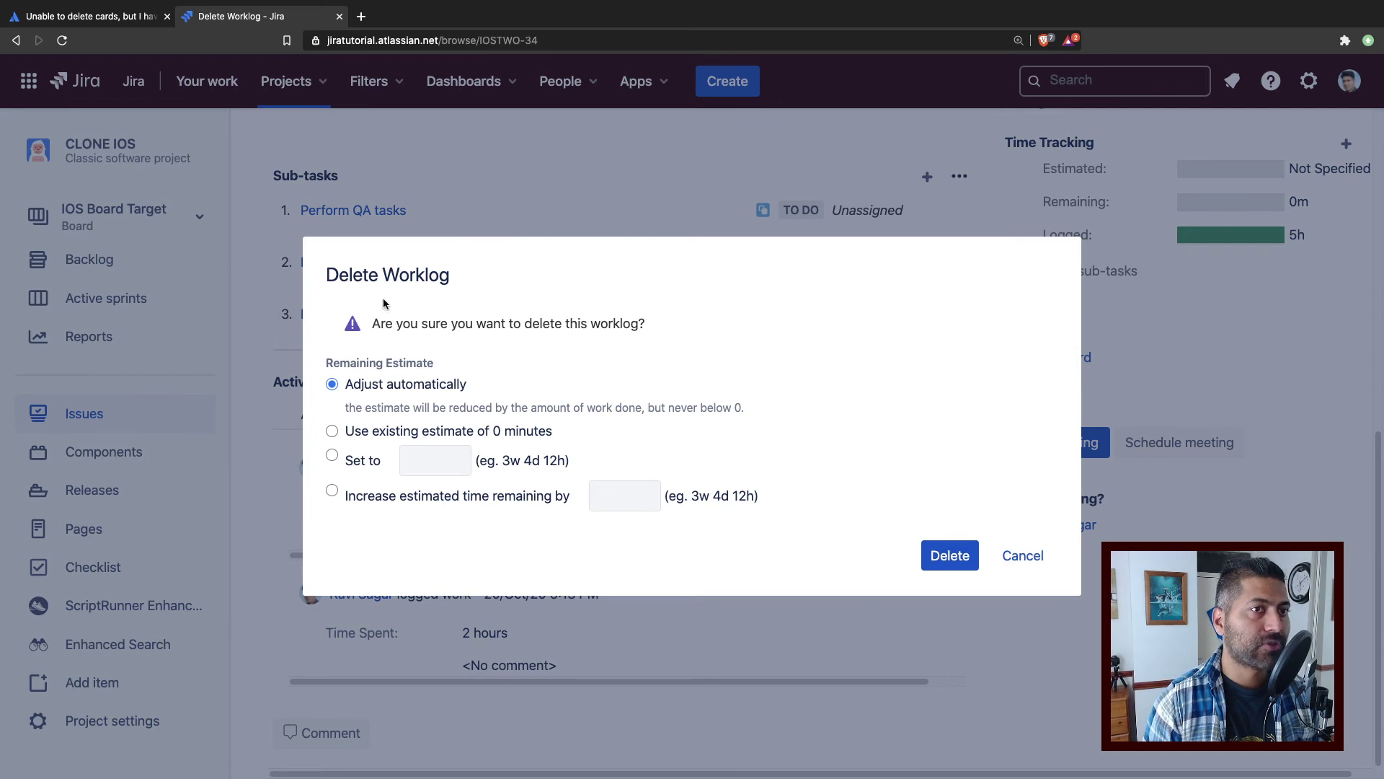
# - Return to the Atlassian Community question about being unable to delete cards
pyautogui.click(120, 17)
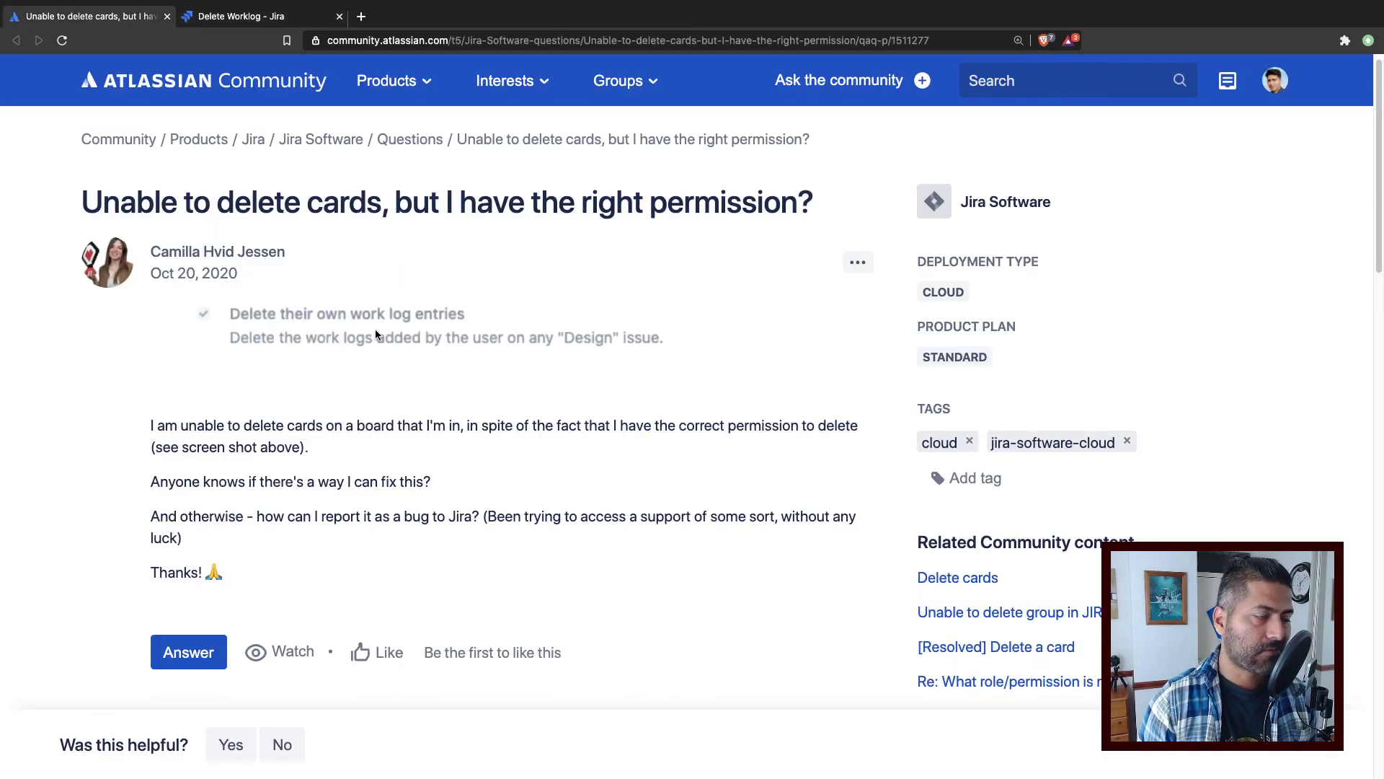